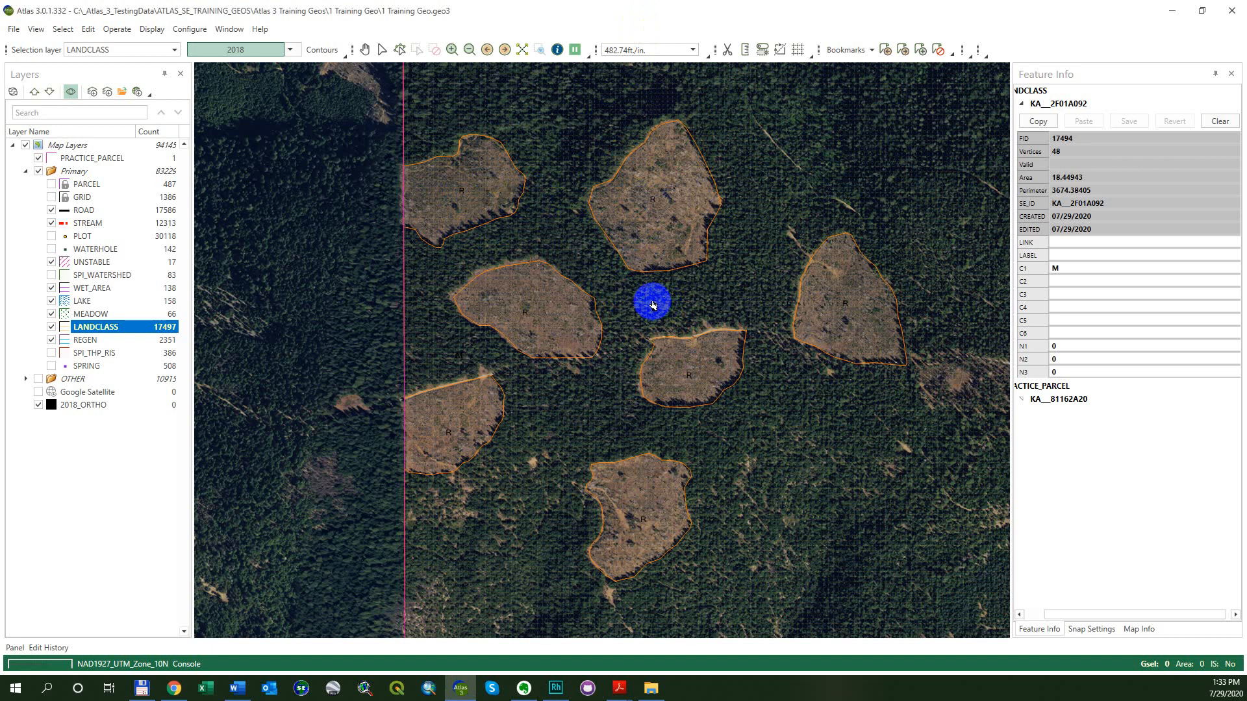
# Select all seven harvested-unit polygons labelled R on the LANDCLASS layer.
pyautogui.click(666, 216)
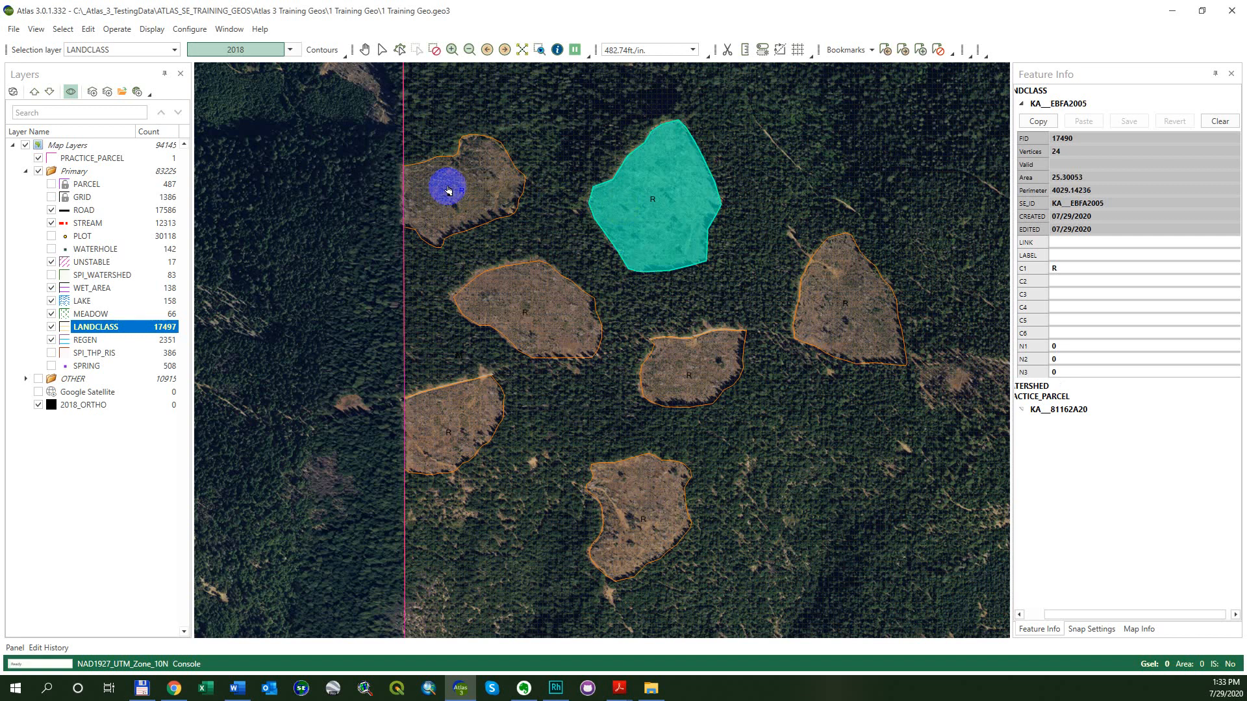
pyautogui.click(477, 188)
pyautogui.click(509, 293)
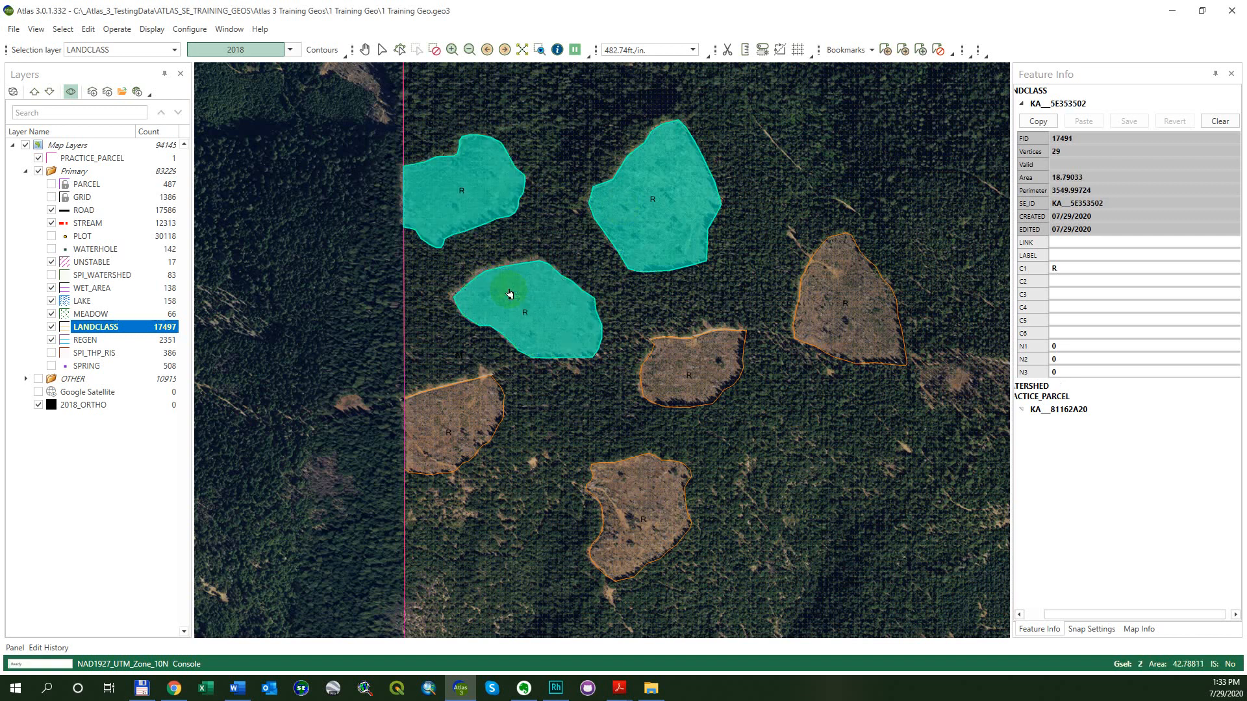
pyautogui.click(467, 417)
pyautogui.click(687, 367)
pyautogui.click(648, 498)
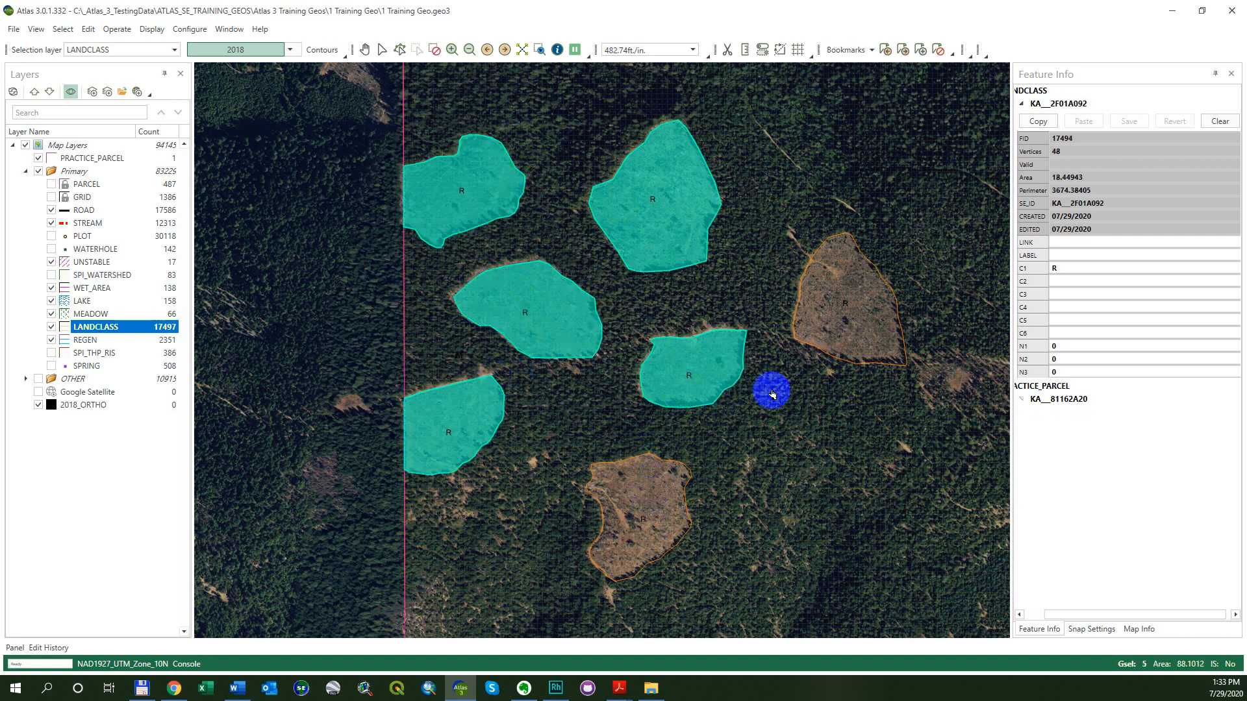
pyautogui.click(838, 331)
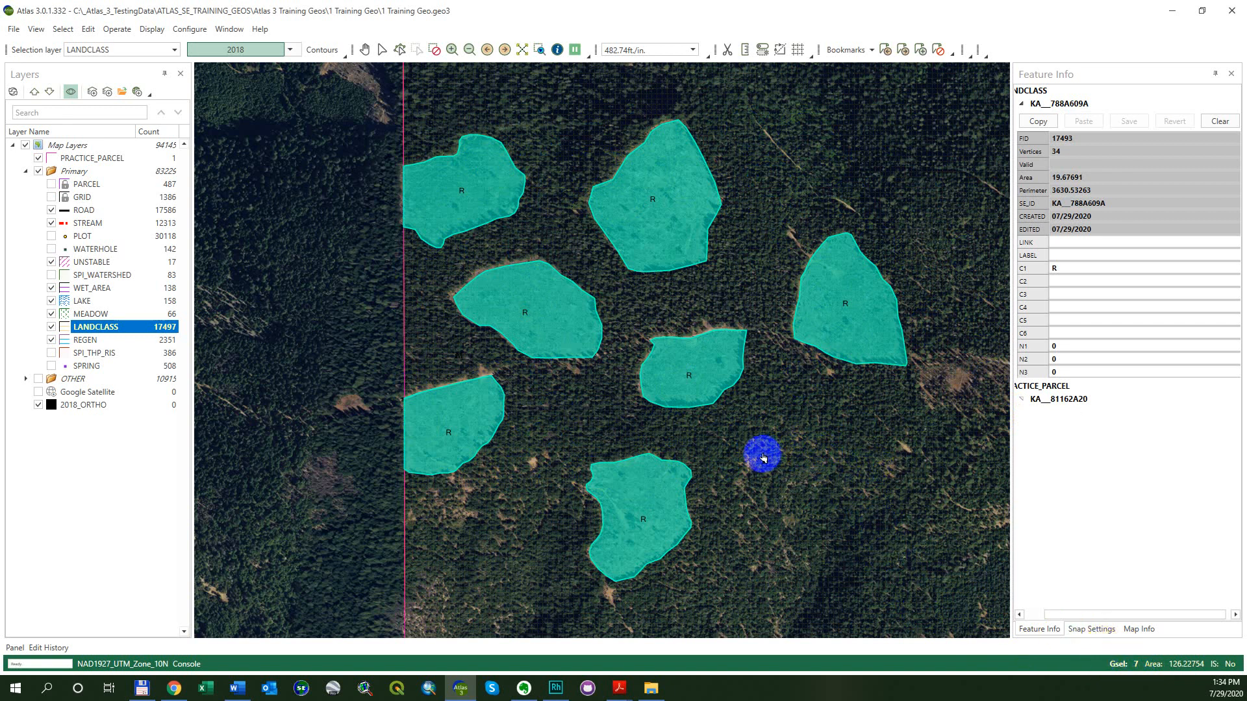
# Copy the seven selected polygons to the REGEN layer with Keep Attributes on.
pyautogui.hotkey('alt', 'e')
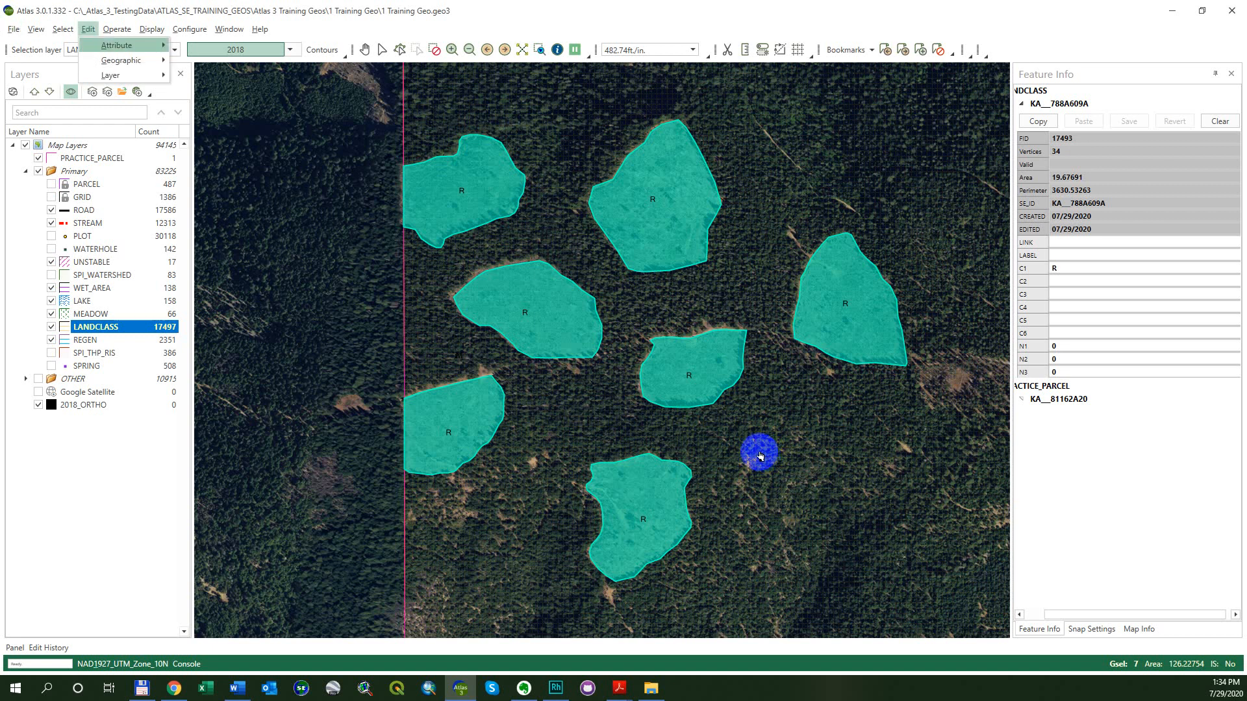
pyautogui.press('g')
pyautogui.press('c')
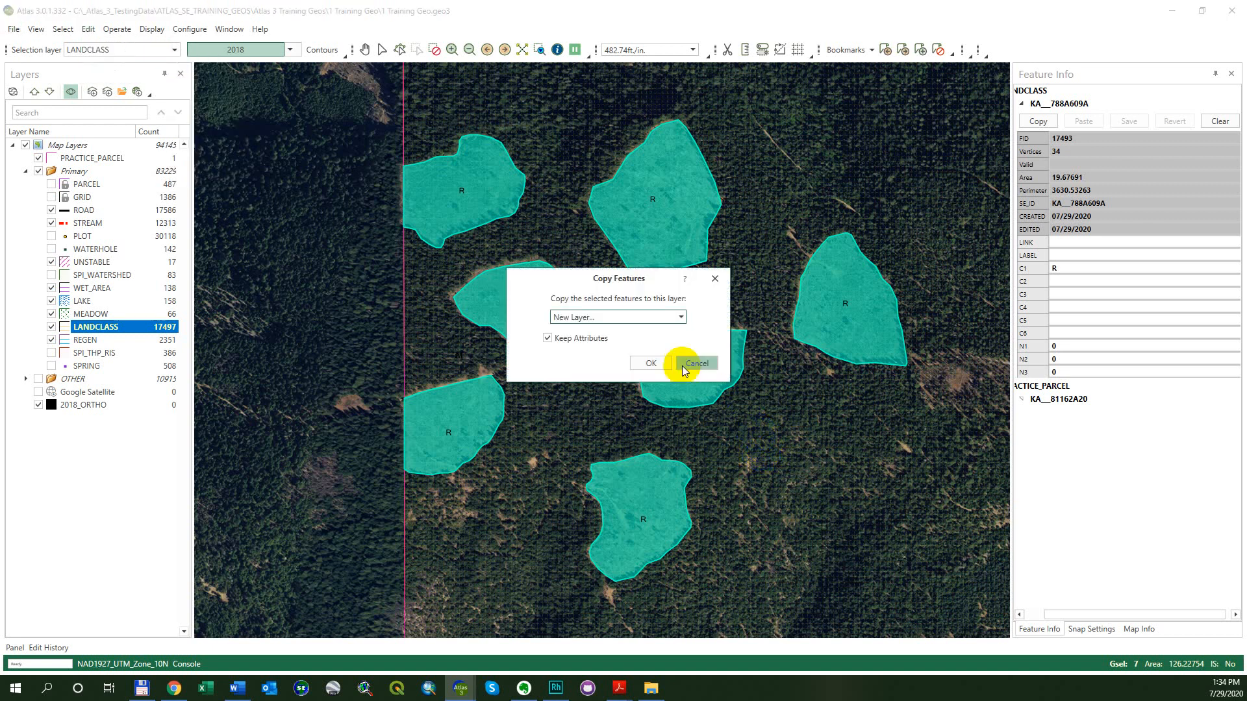
pyautogui.press('r')
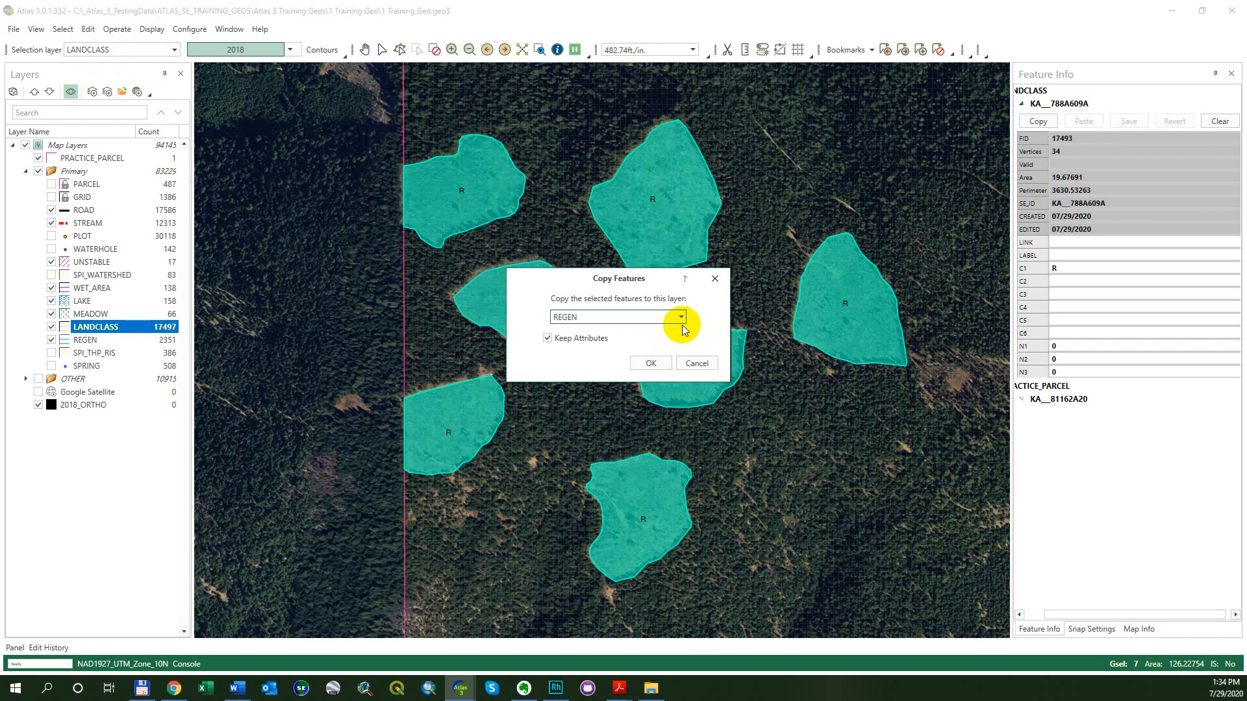
pyautogui.click(679, 318)
pyautogui.click(618, 394)
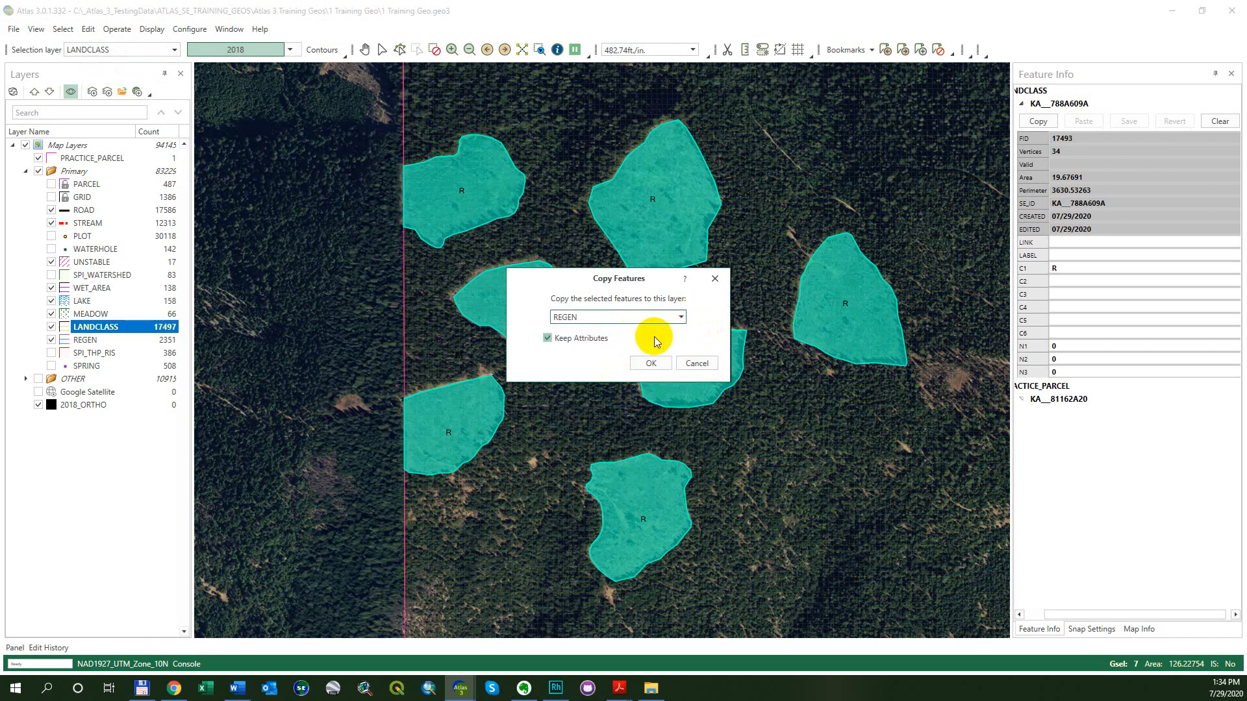
pyautogui.click(650, 363)
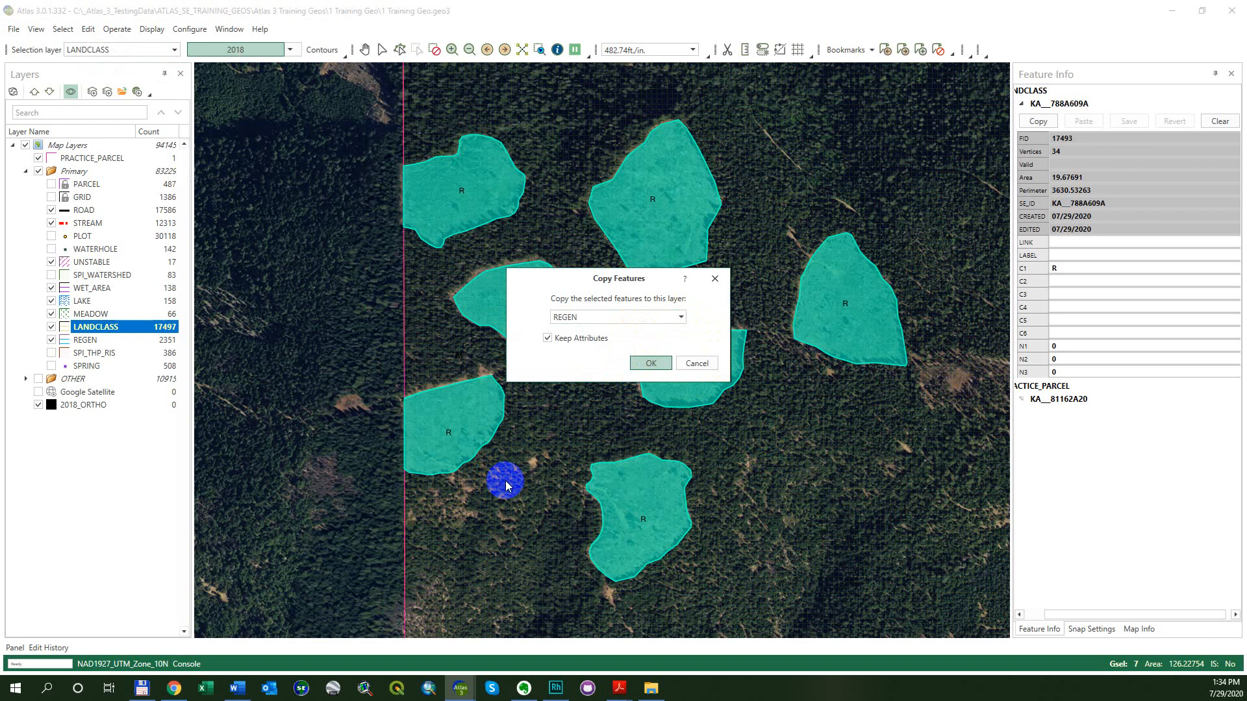
# Clear the selection, switch the selection layer to REGEN and select all seven copied polygons.
pyautogui.hotkey('alt', 's')
pyautogui.press('c')
pyautogui.rightClick(552, 324)
pyautogui.click(581, 345)
pyautogui.rightClick(557, 337)
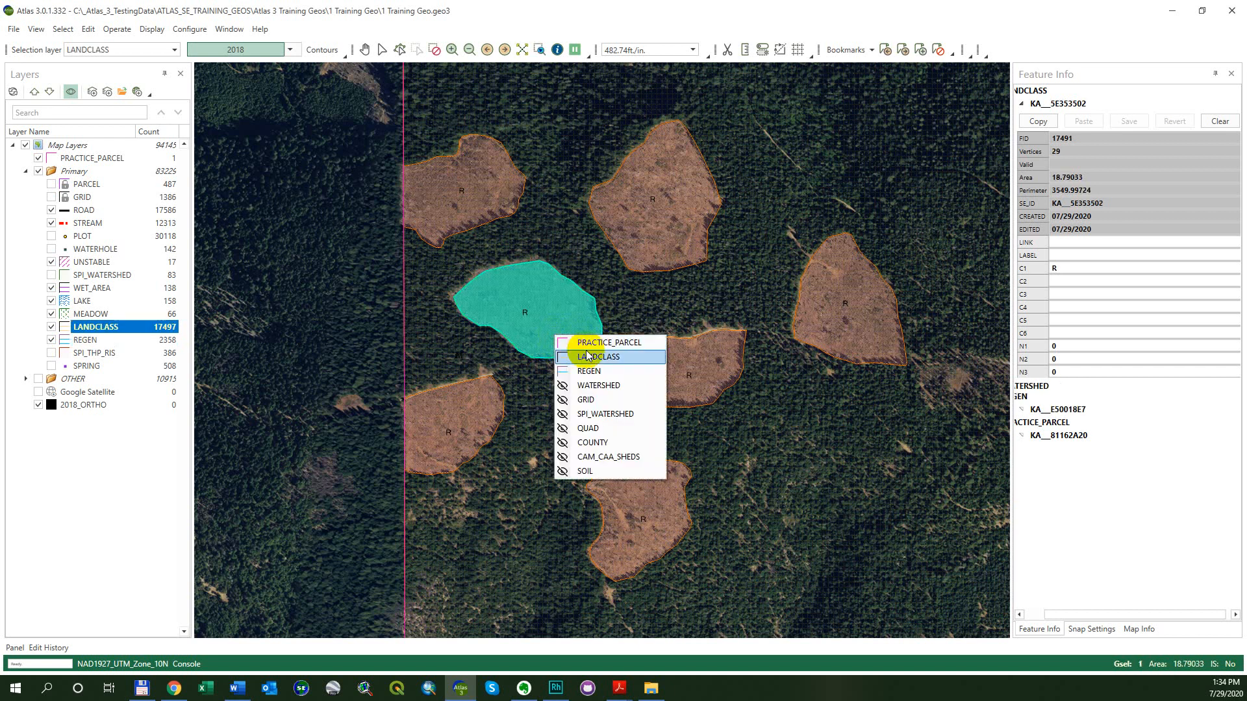
pyautogui.click(588, 371)
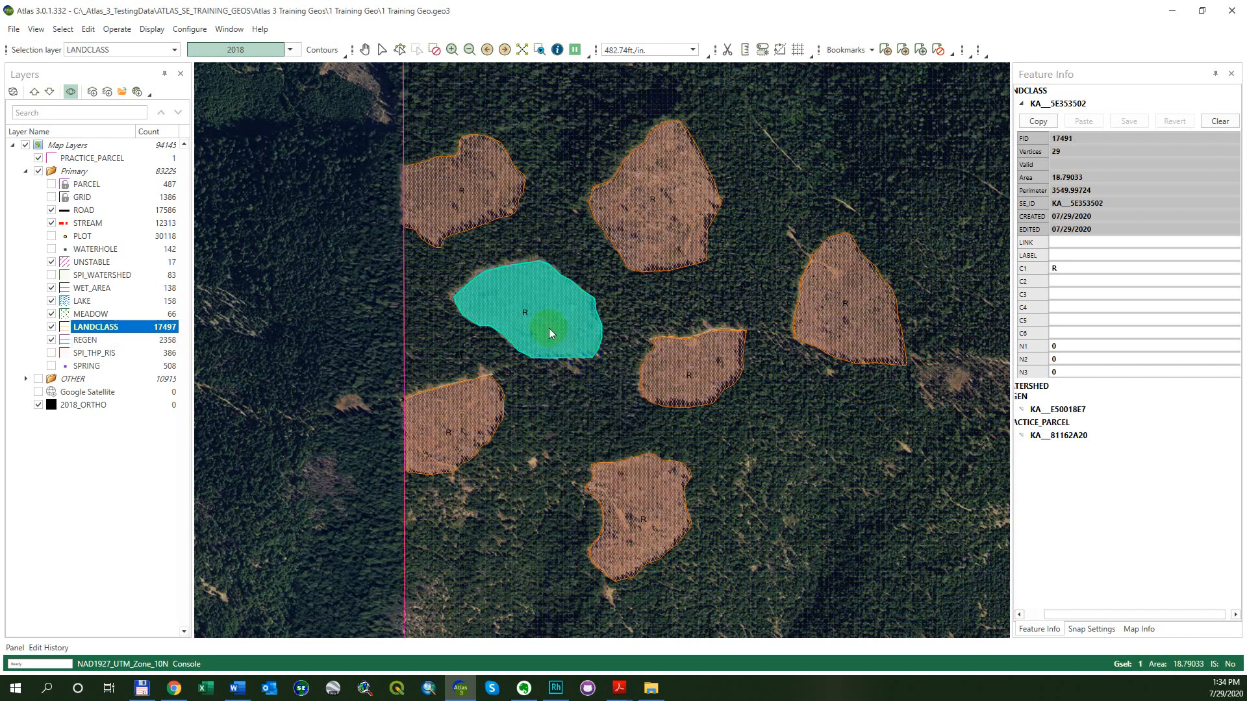
pyautogui.click(538, 399)
pyautogui.moveTo(328, 184); pyautogui.dragTo(870, 578)
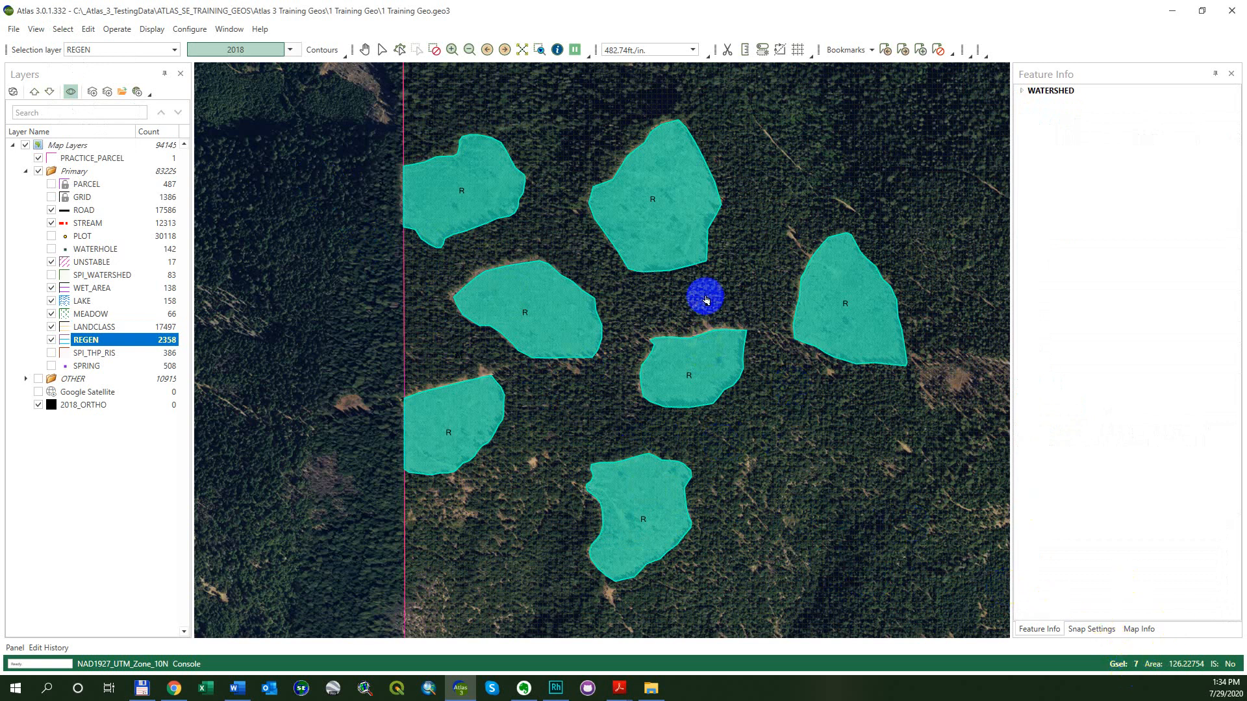
# Browse the attribute table of the selected REGEN polygons and shift its window slightly lower.
pyautogui.hotkey('alt', 'e')
pyautogui.press('Right')
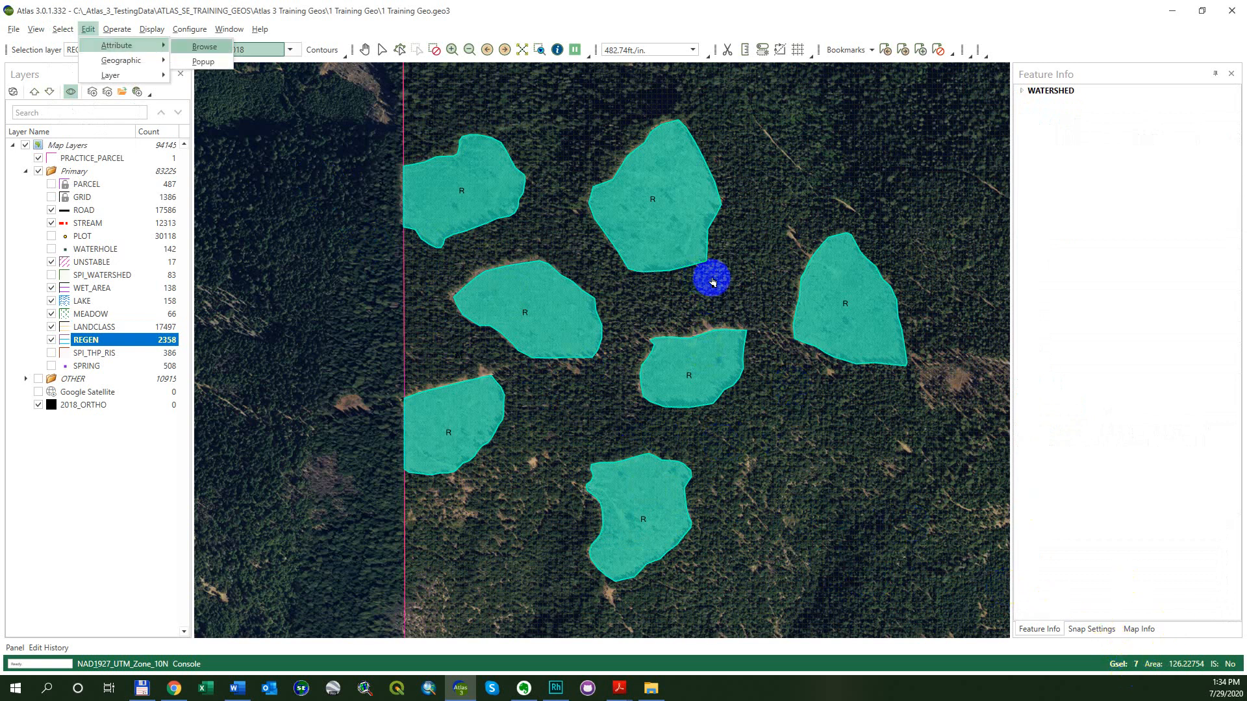
pyautogui.press('b')
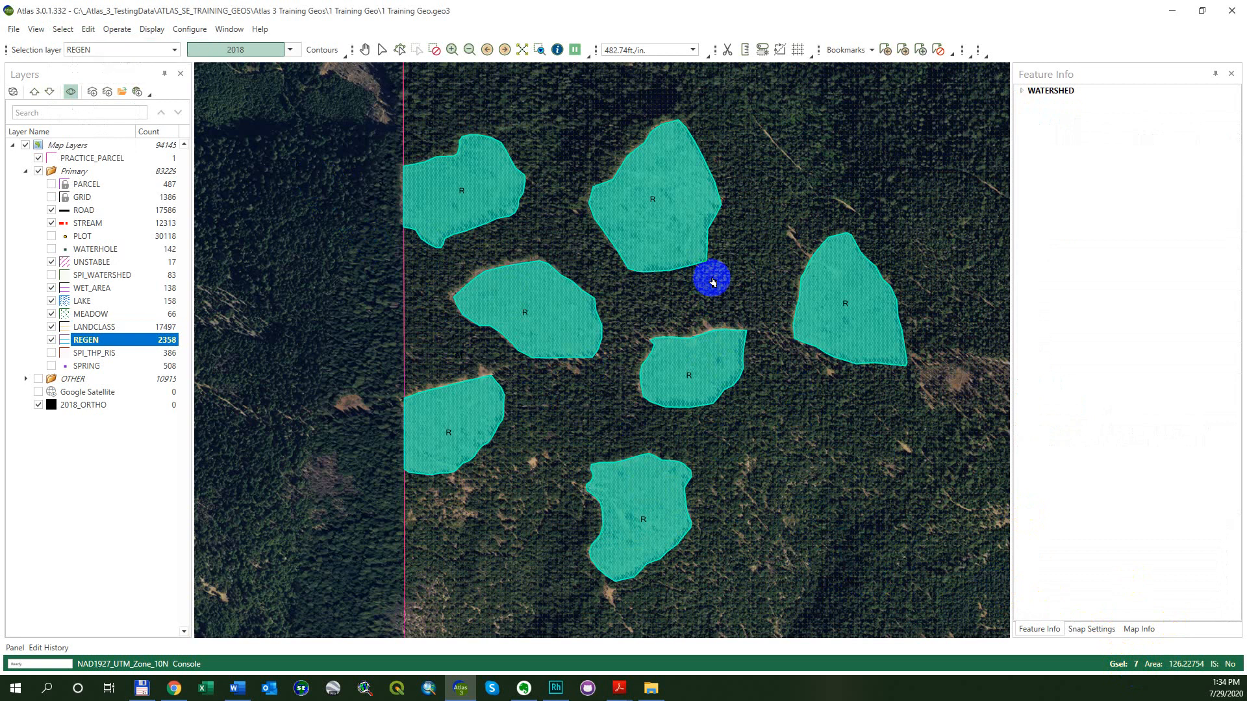
pyautogui.click(546, 136)
pyautogui.moveTo(547, 139); pyautogui.dragTo(552, 164)
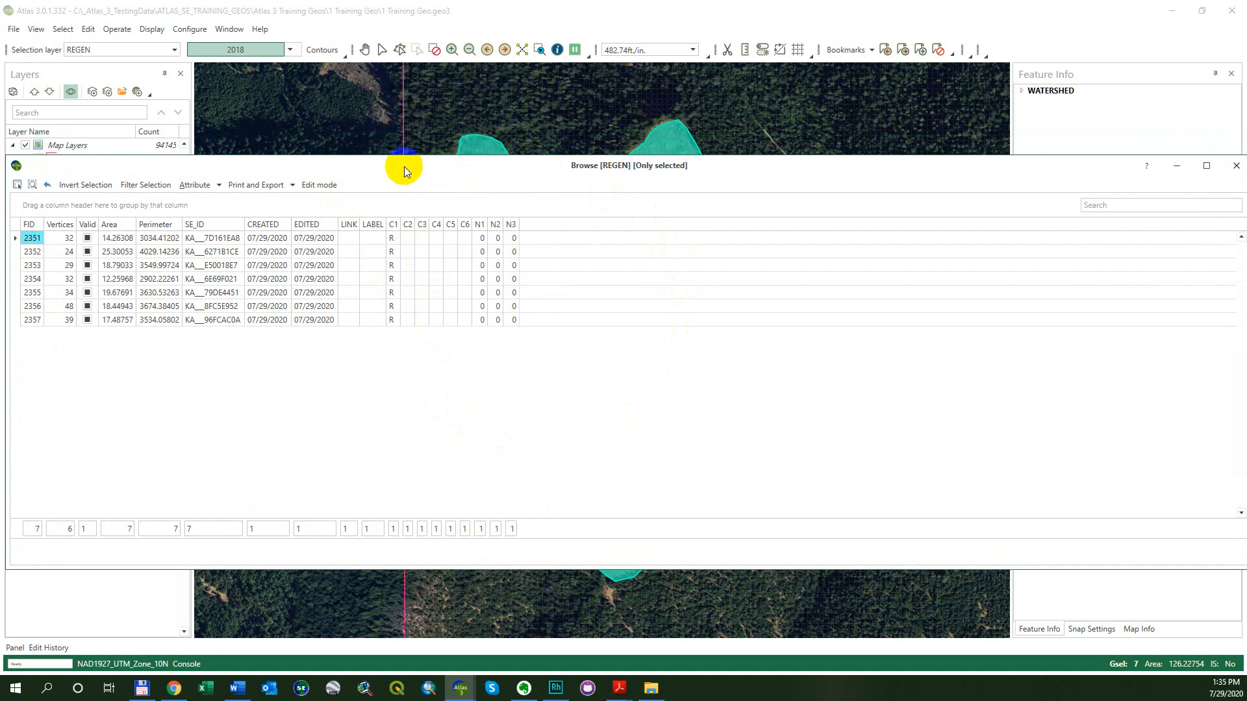
pyautogui.click(324, 185)
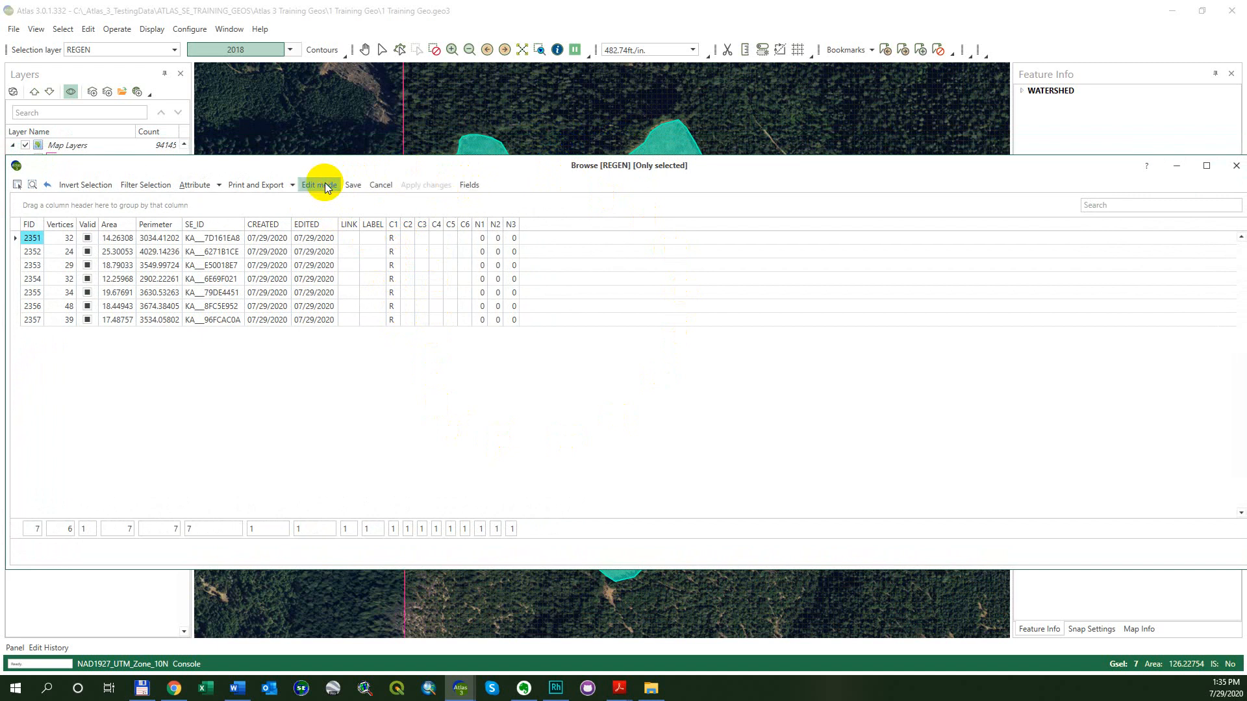
pyautogui.rightClick(392, 225)
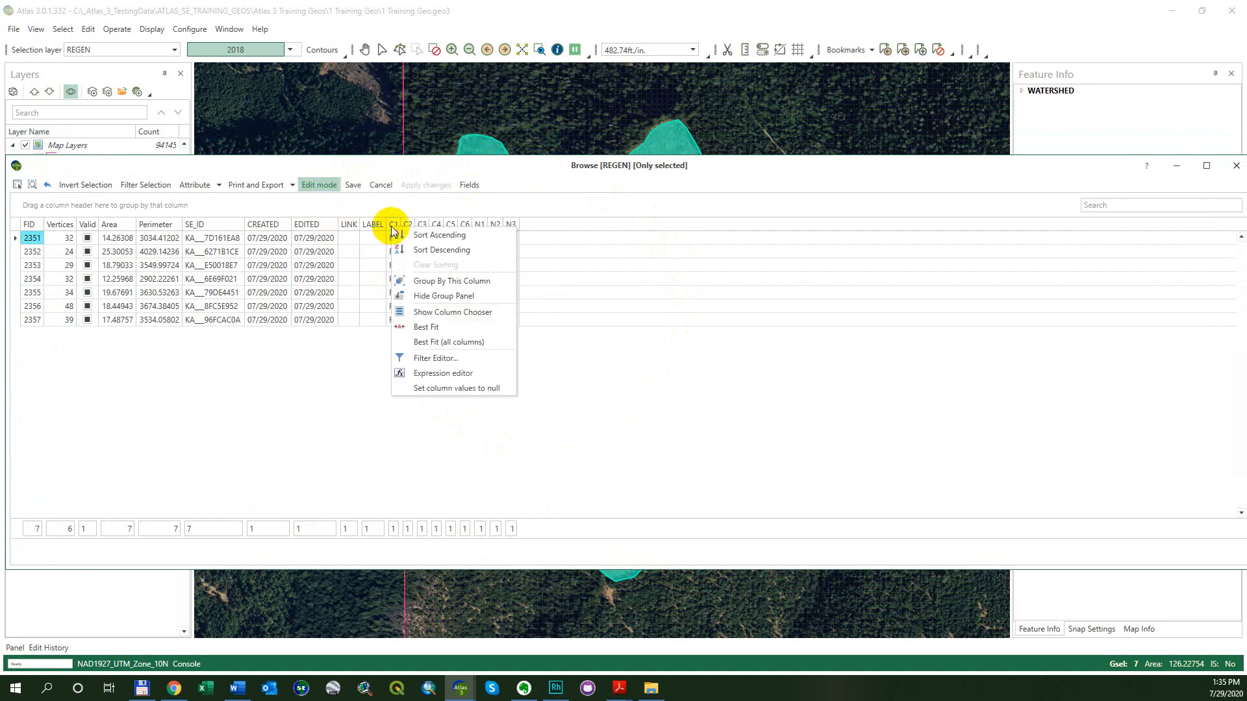
pyautogui.click(442, 371)
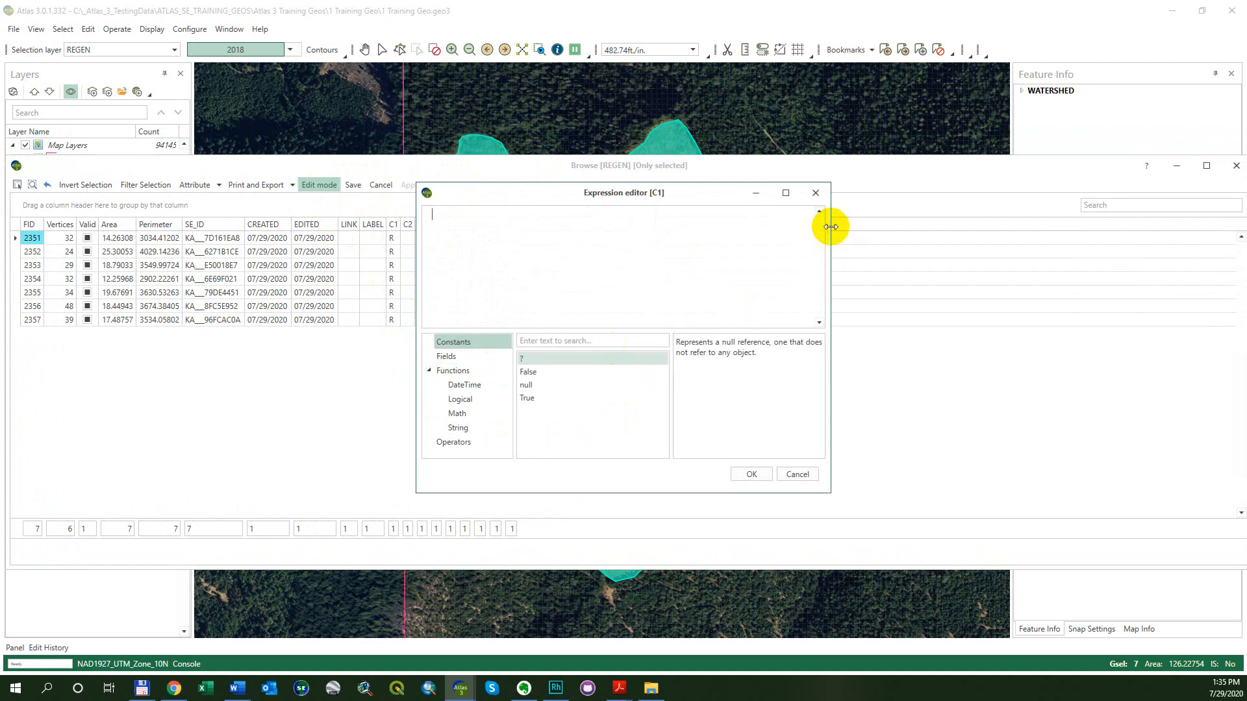
pyautogui.click(796, 475)
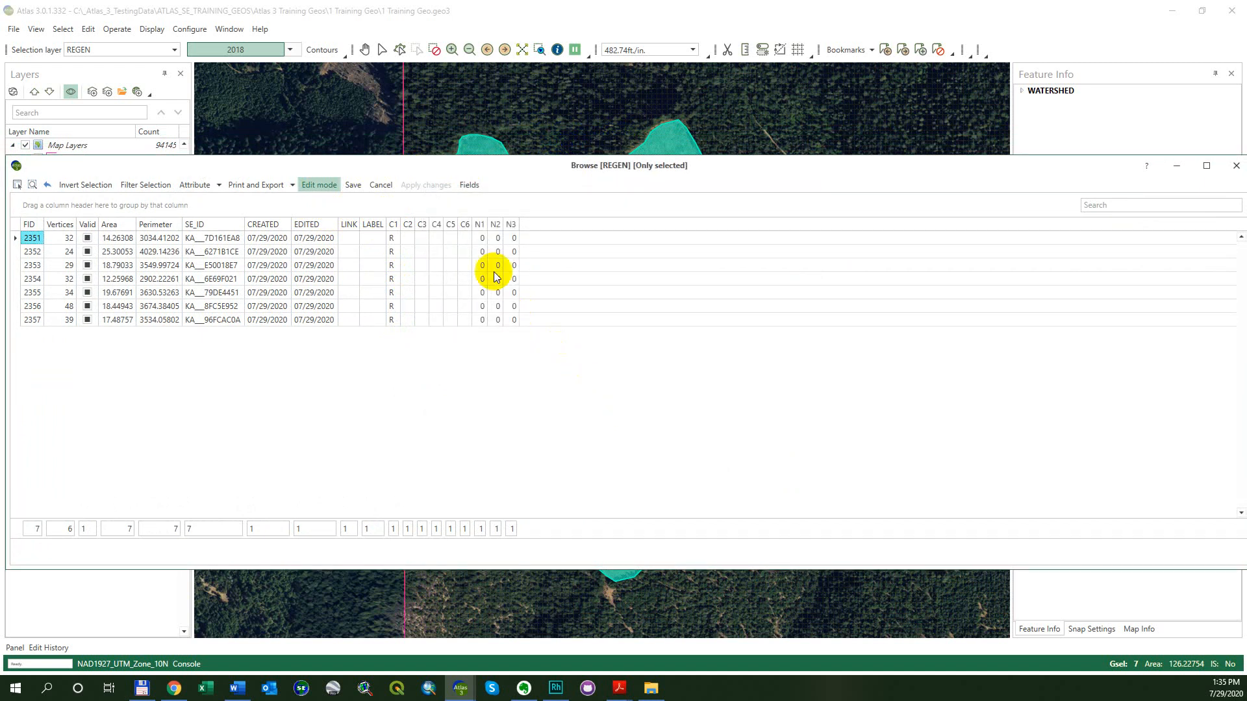
pyautogui.click(380, 187)
# Clear the C1 values of all selected REGEN features with an empty expression and save the edit.
pyautogui.rightClick(393, 224)
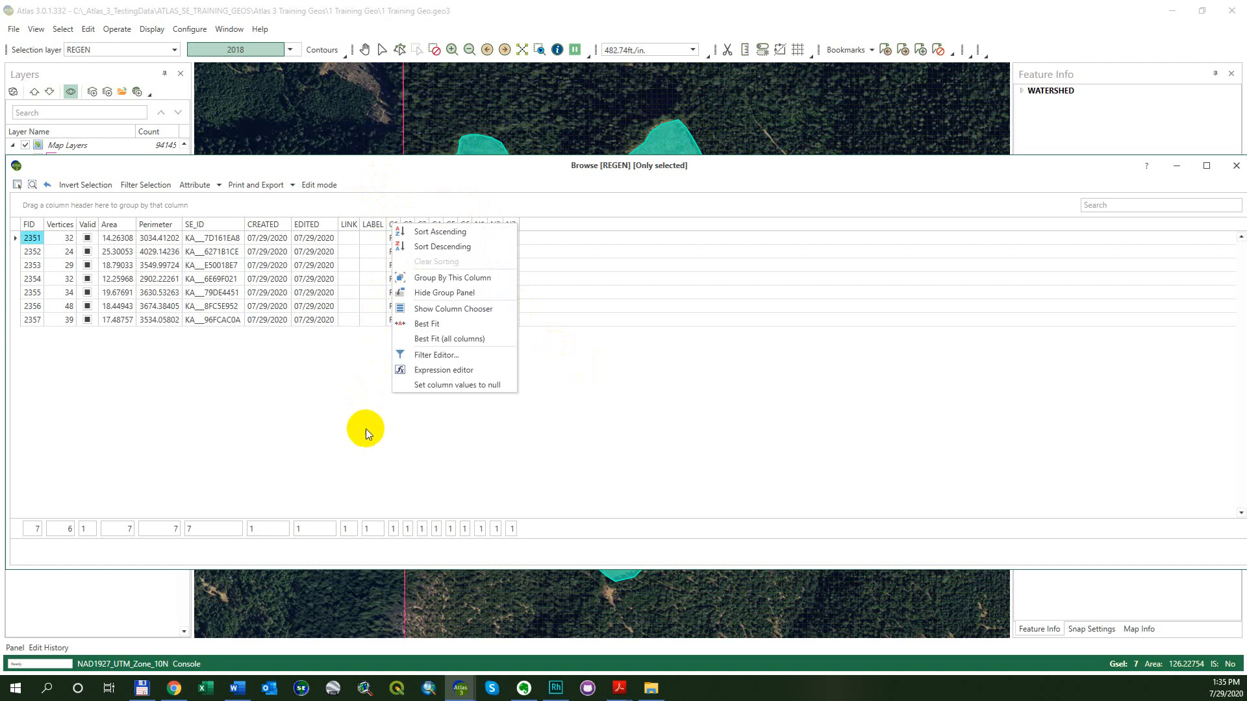
pyautogui.click(416, 373)
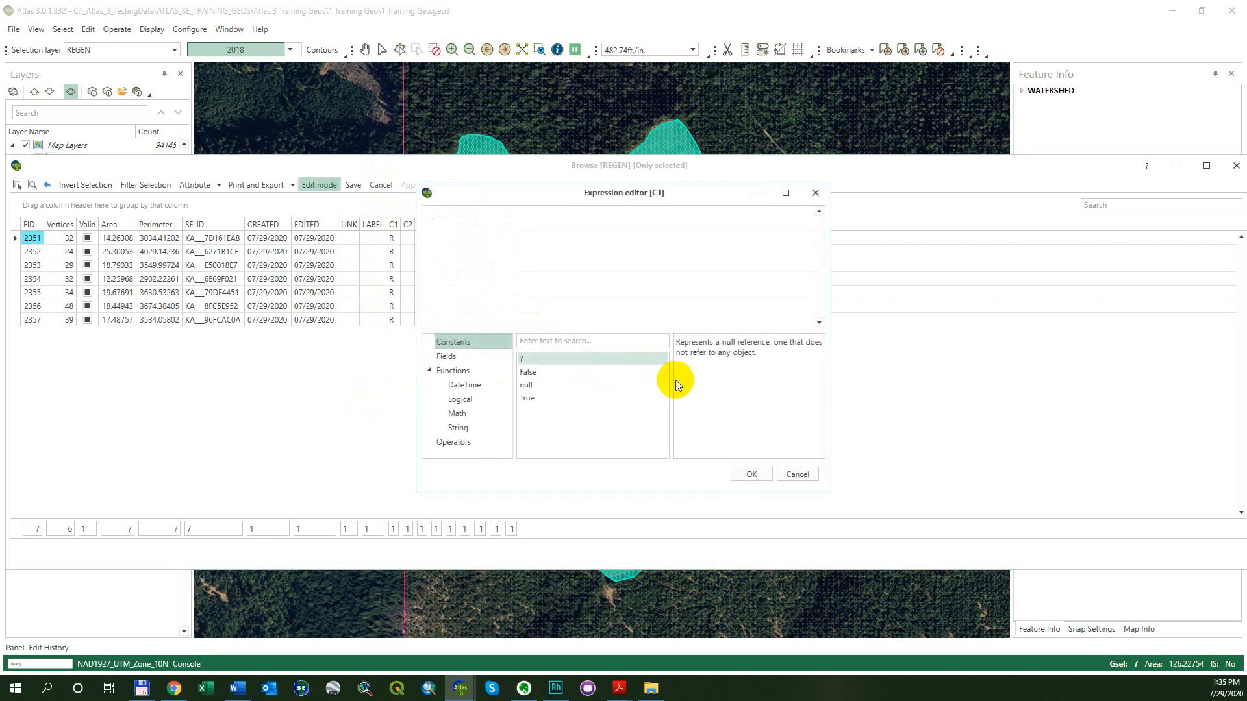
pyautogui.moveTo(493, 193); pyautogui.dragTo(670, 216)
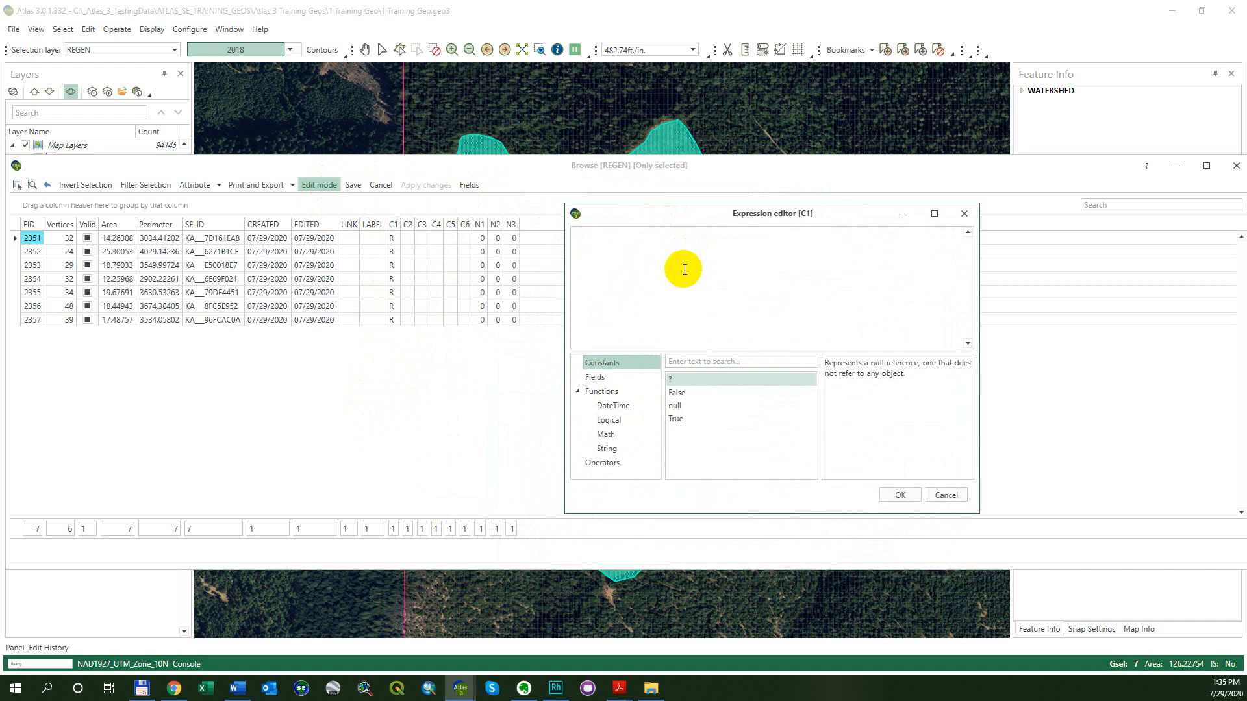
pyautogui.click(901, 495)
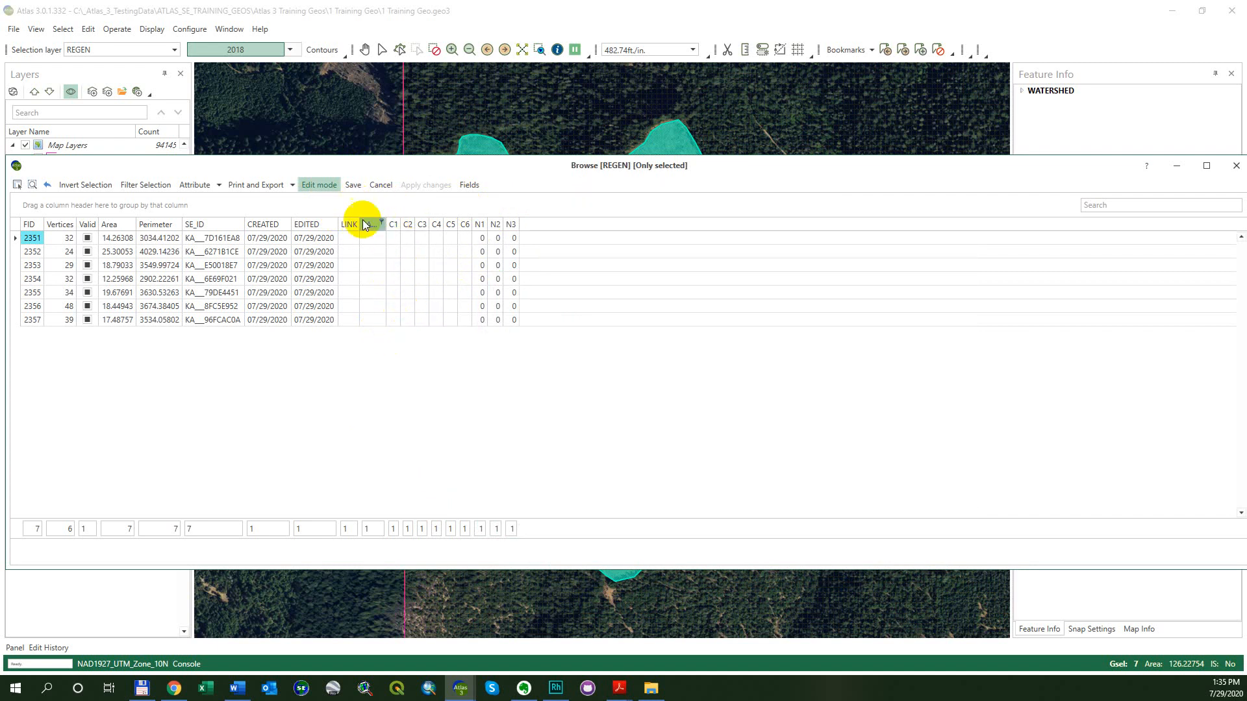
pyautogui.click(356, 189)
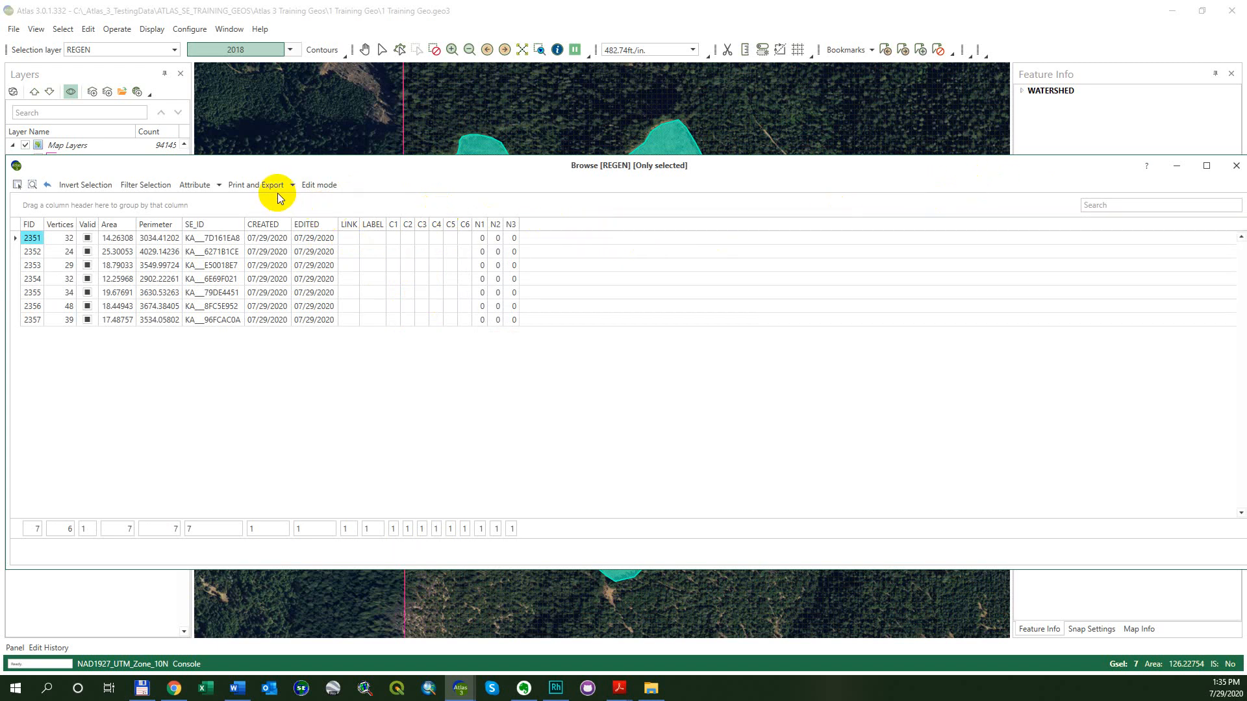
# Fill the C1 column of all selected REGEN features with the expression 'CCUT', widen the column, save the edits and close the table.
pyautogui.rightClick(389, 227)
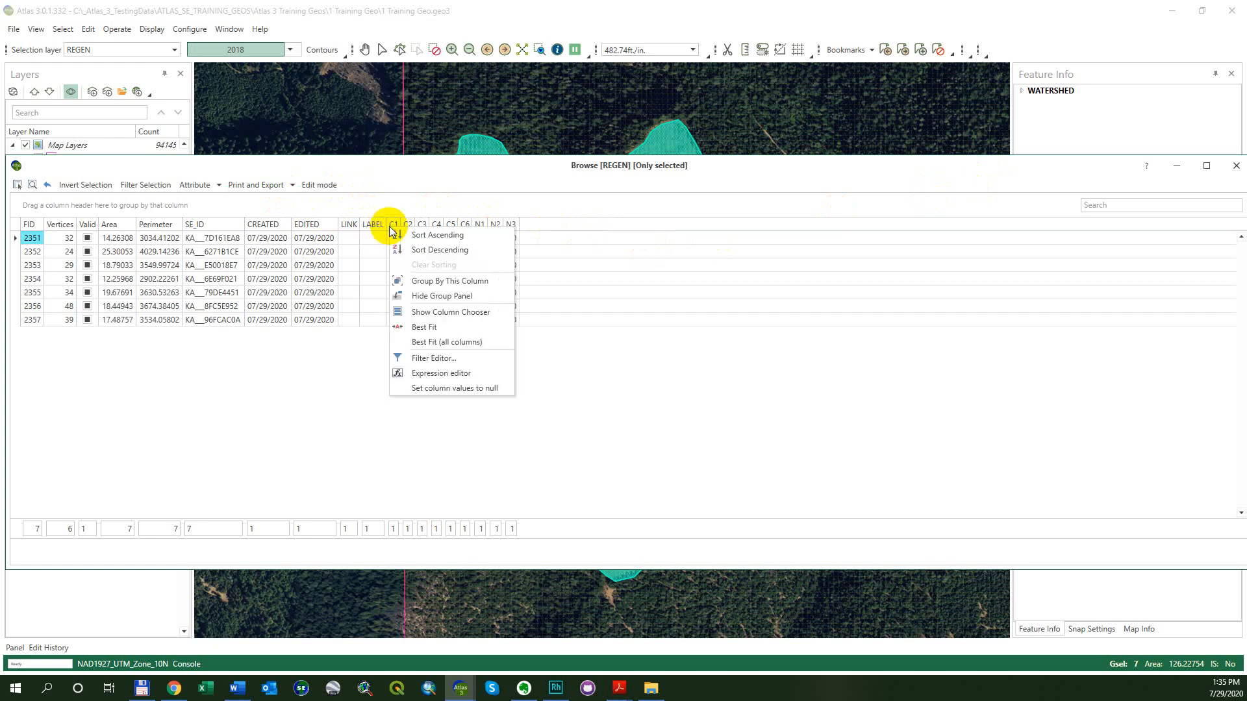
pyautogui.click(427, 377)
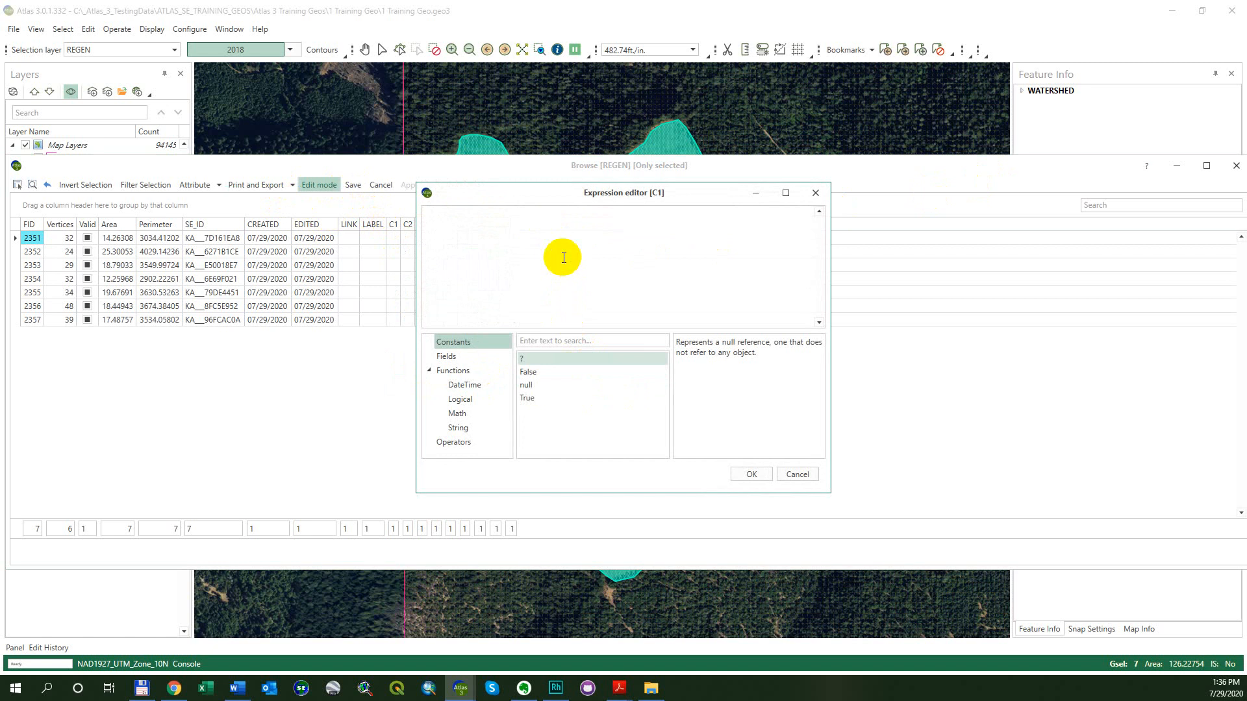
pyautogui.write('"')
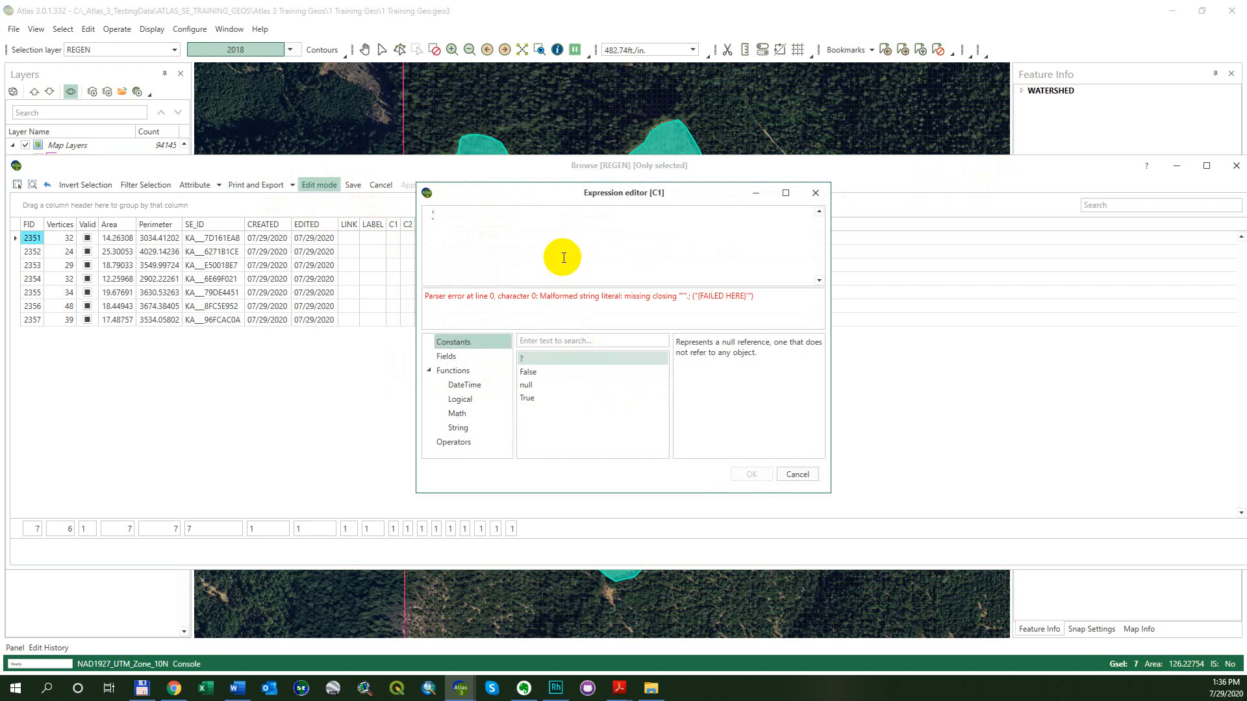
pyautogui.write("CCUT'")
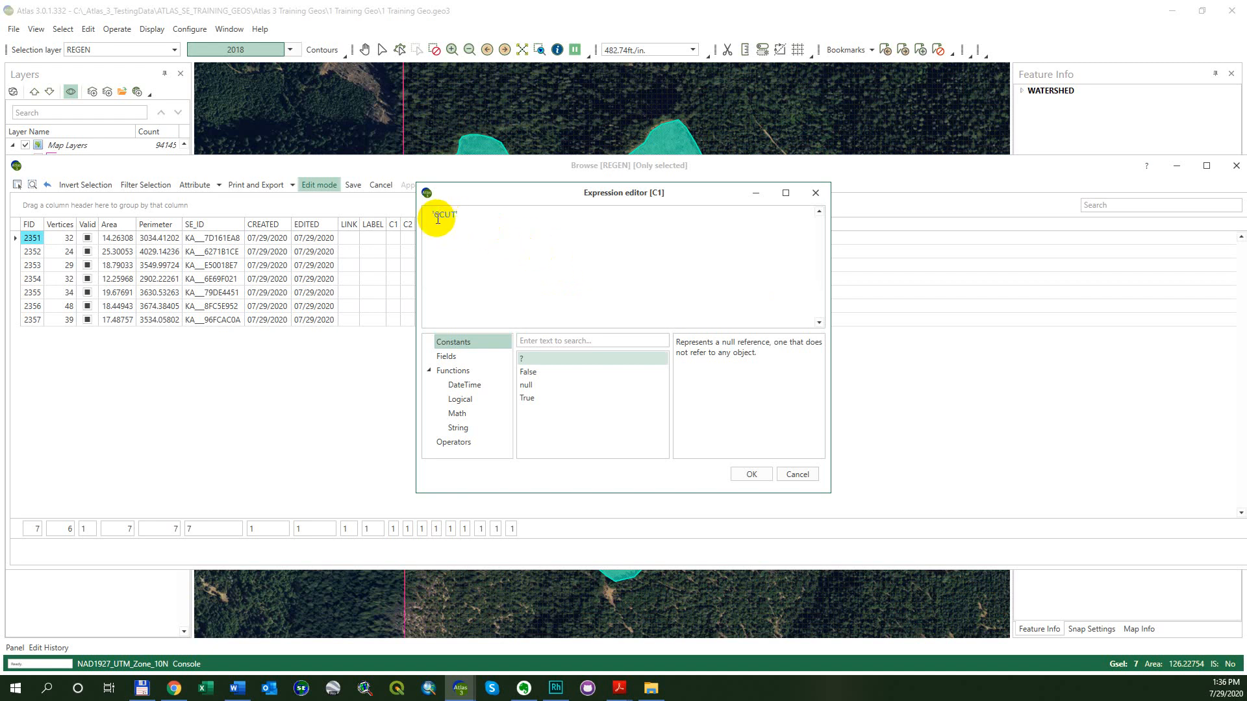
pyautogui.click(749, 474)
pyautogui.moveTo(399, 229); pyautogui.dragTo(454, 228)
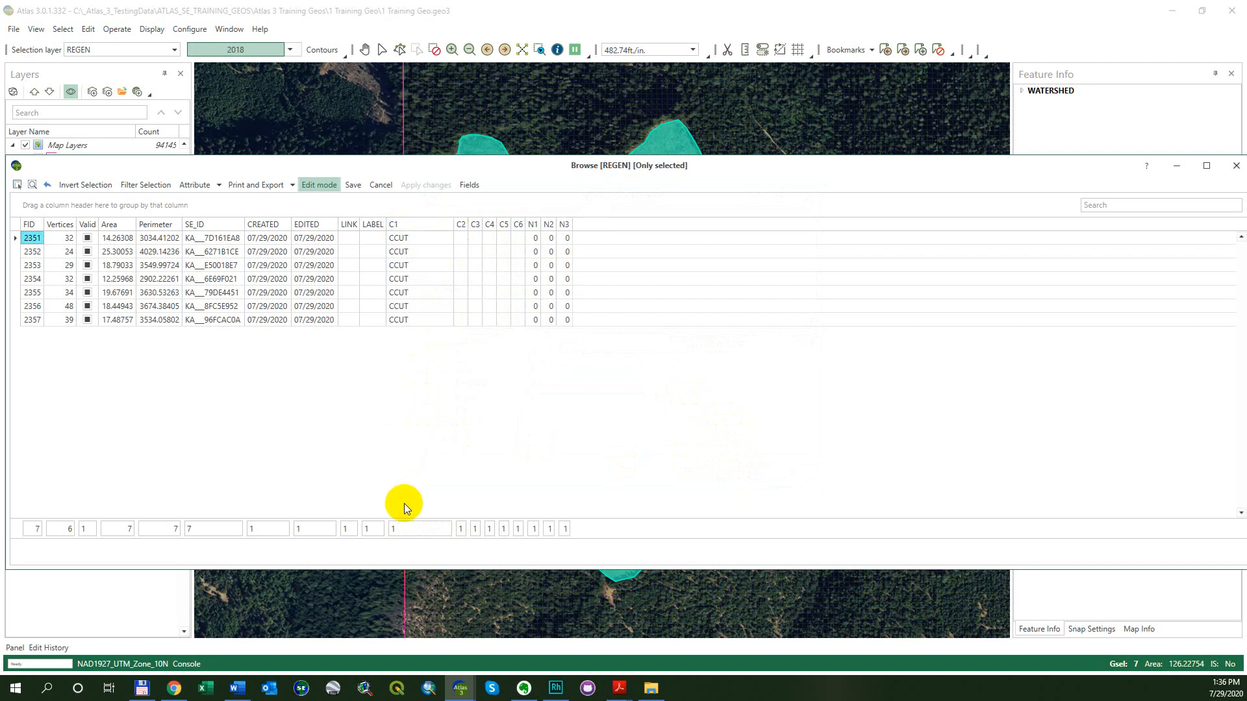
pyautogui.click(352, 186)
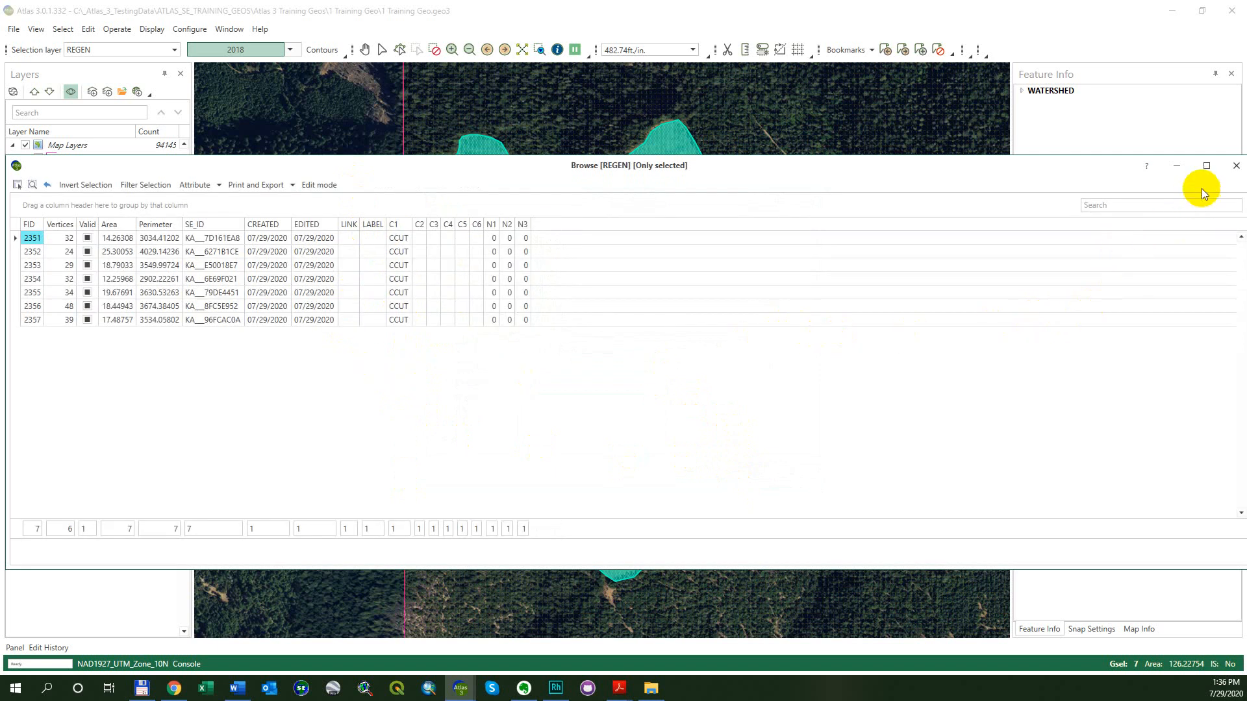
pyautogui.click(1236, 165)
# Clear the selection and inspect the C1 attribute of several individual REGEN polygons in the feature information.
pyautogui.click(827, 208)
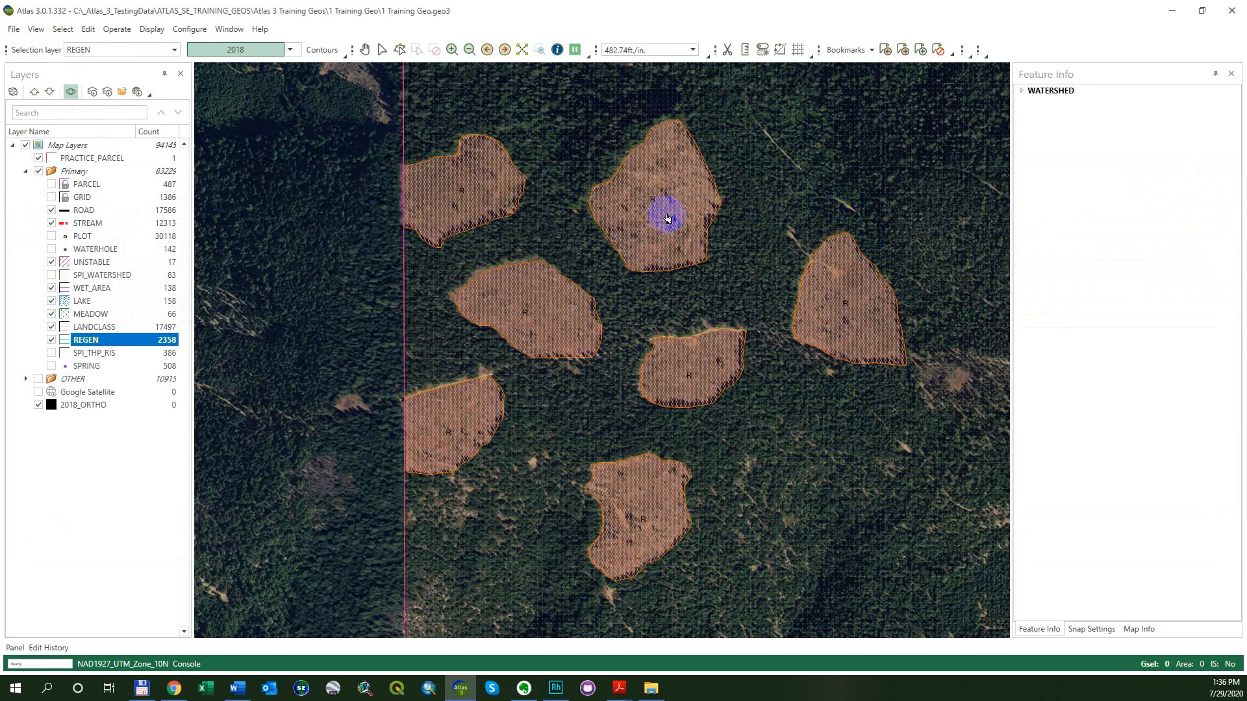
pyautogui.click(646, 221)
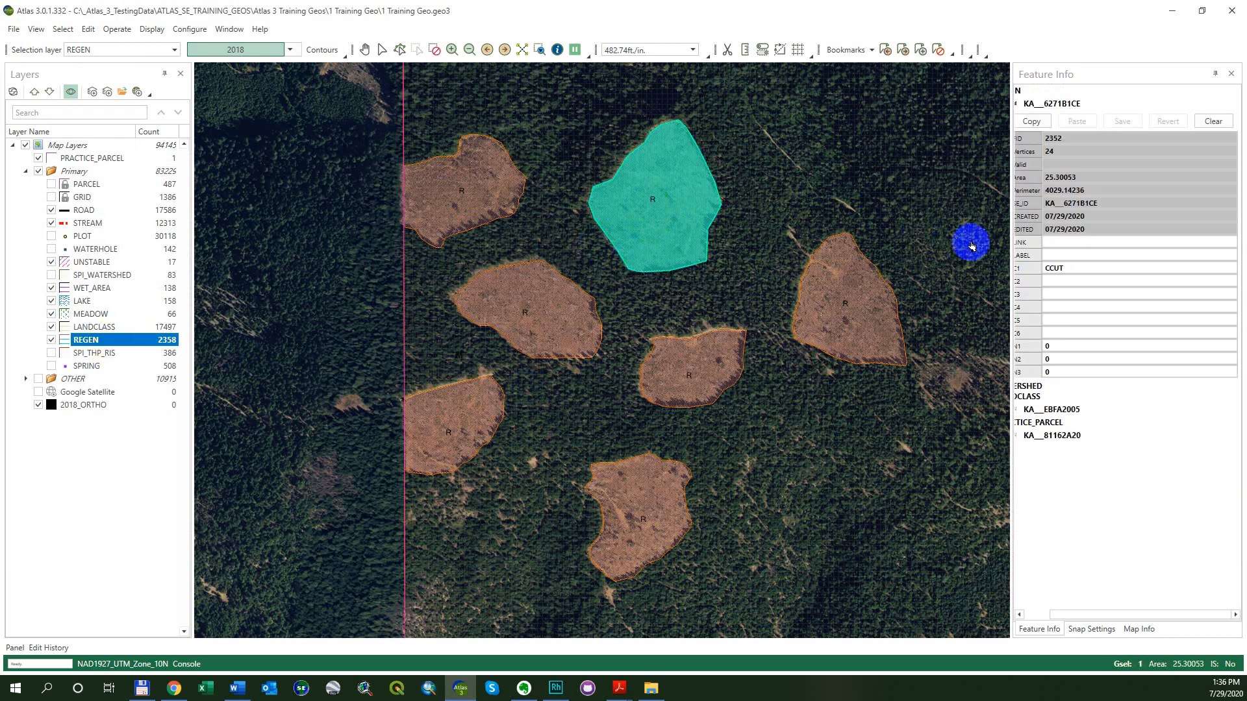
pyautogui.moveTo(1115, 616); pyautogui.dragTo(1058, 613)
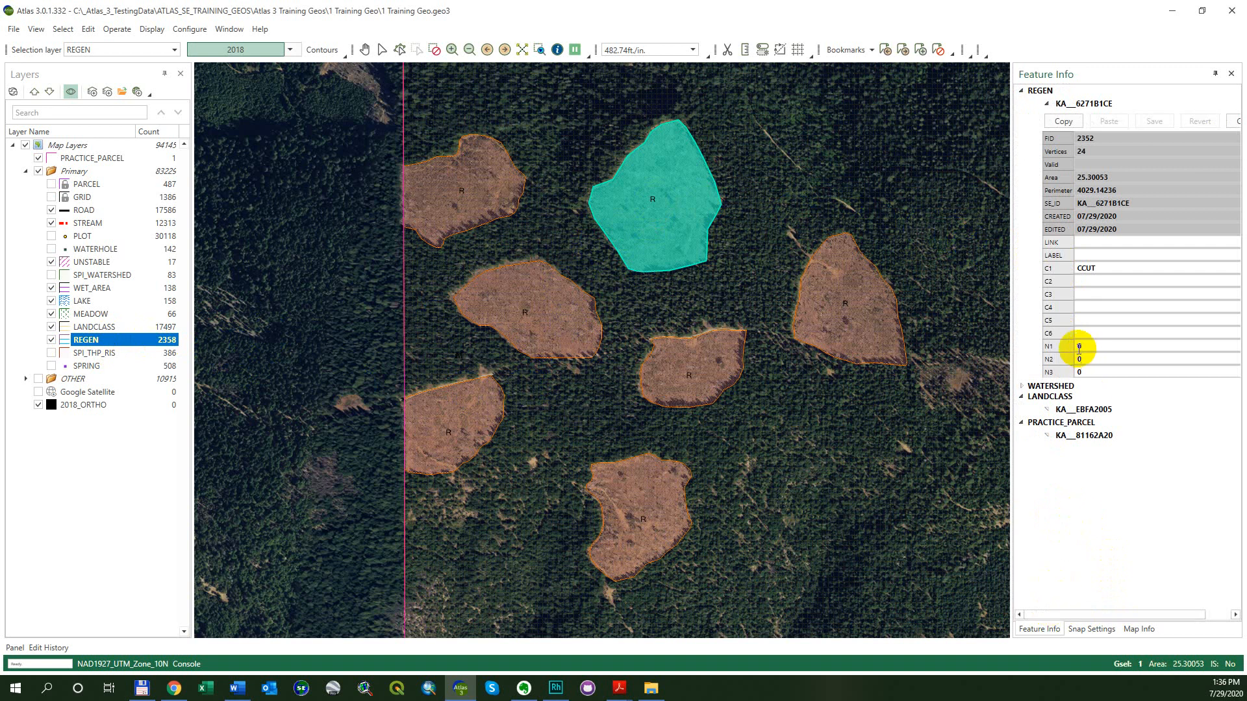
pyautogui.click(831, 318)
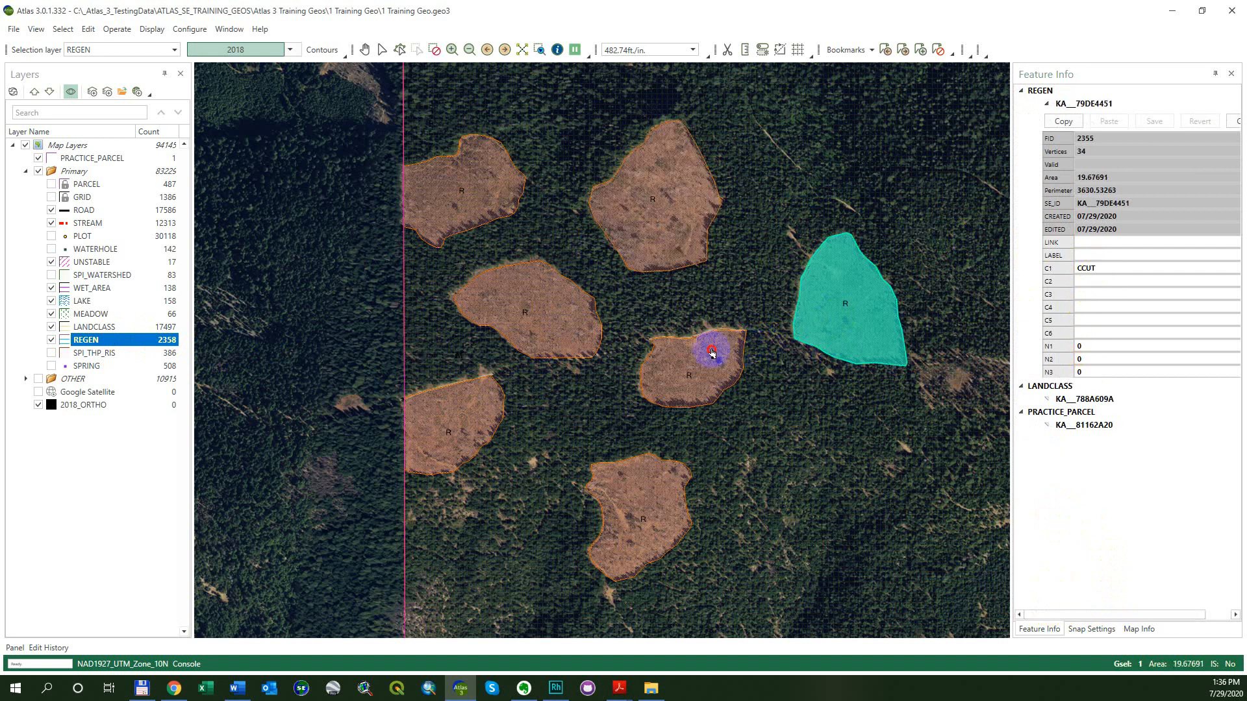
pyautogui.click(712, 353)
pyautogui.click(505, 309)
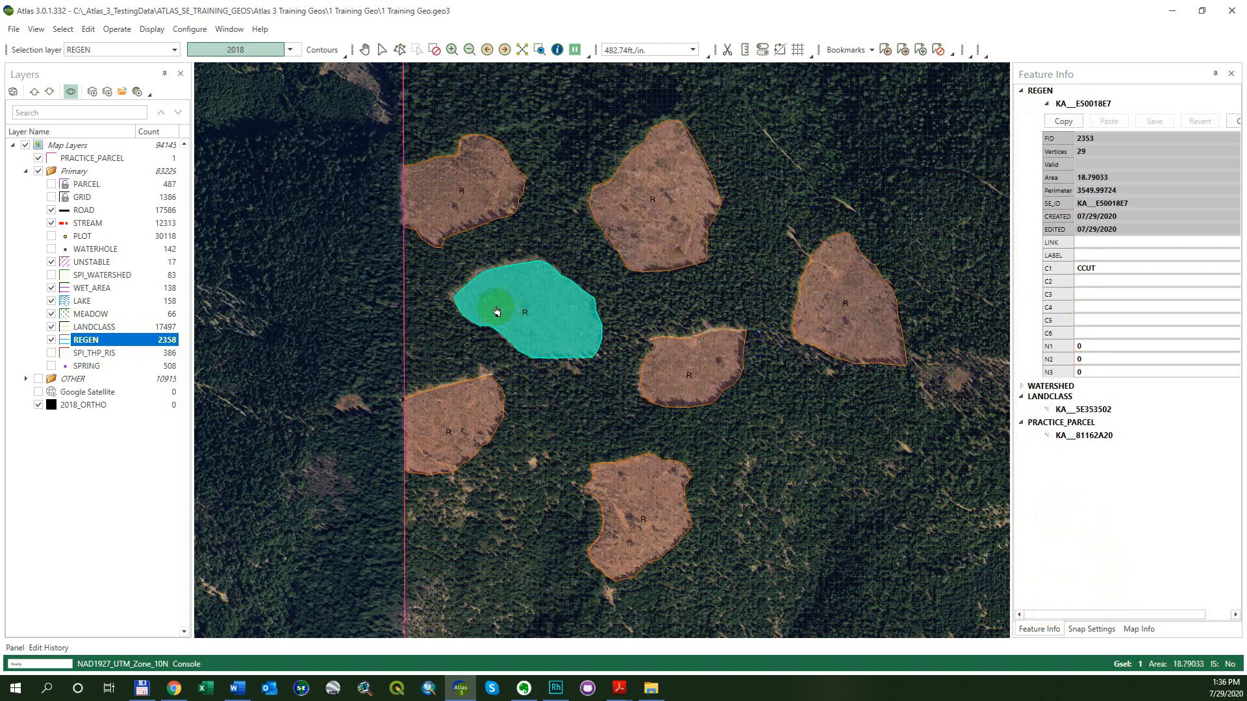
# Inspect the attributes of one more REGEN polygon and clear the selection.
pyautogui.click(466, 203)
pyautogui.hotkey('alt', 's')
pyautogui.press('c')
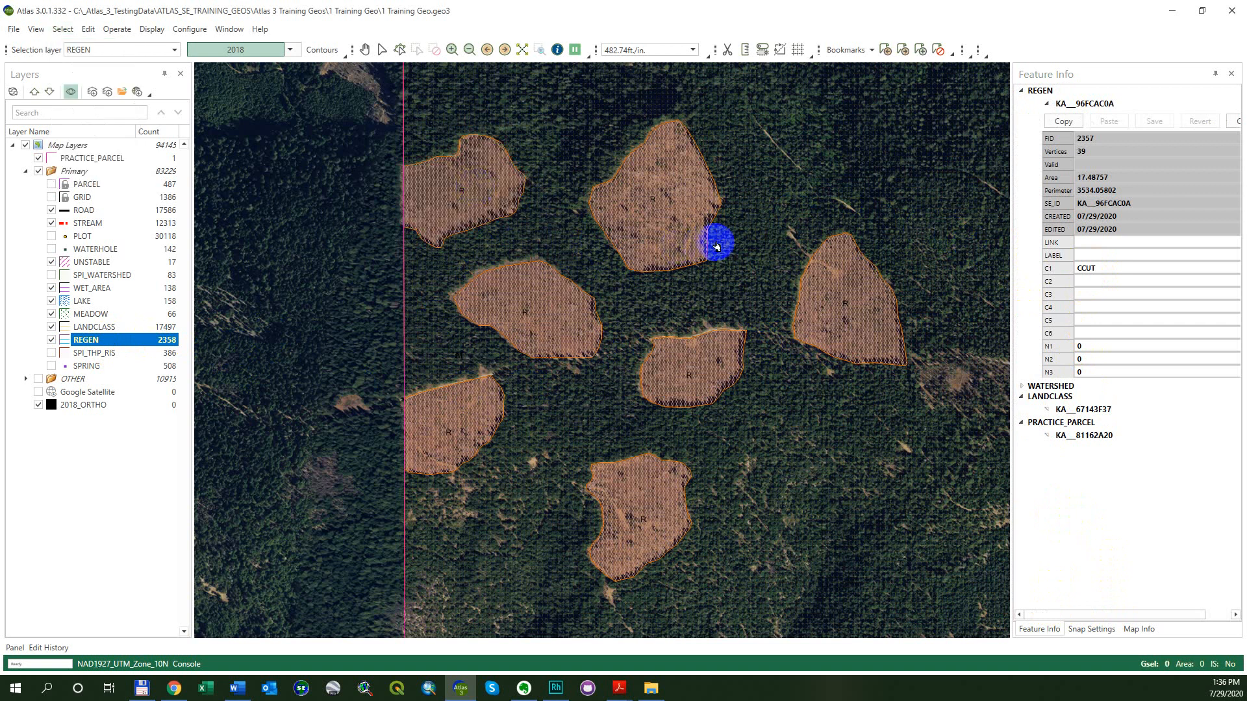
pyautogui.moveTo(747, 256); pyautogui.dragTo(674, 260)
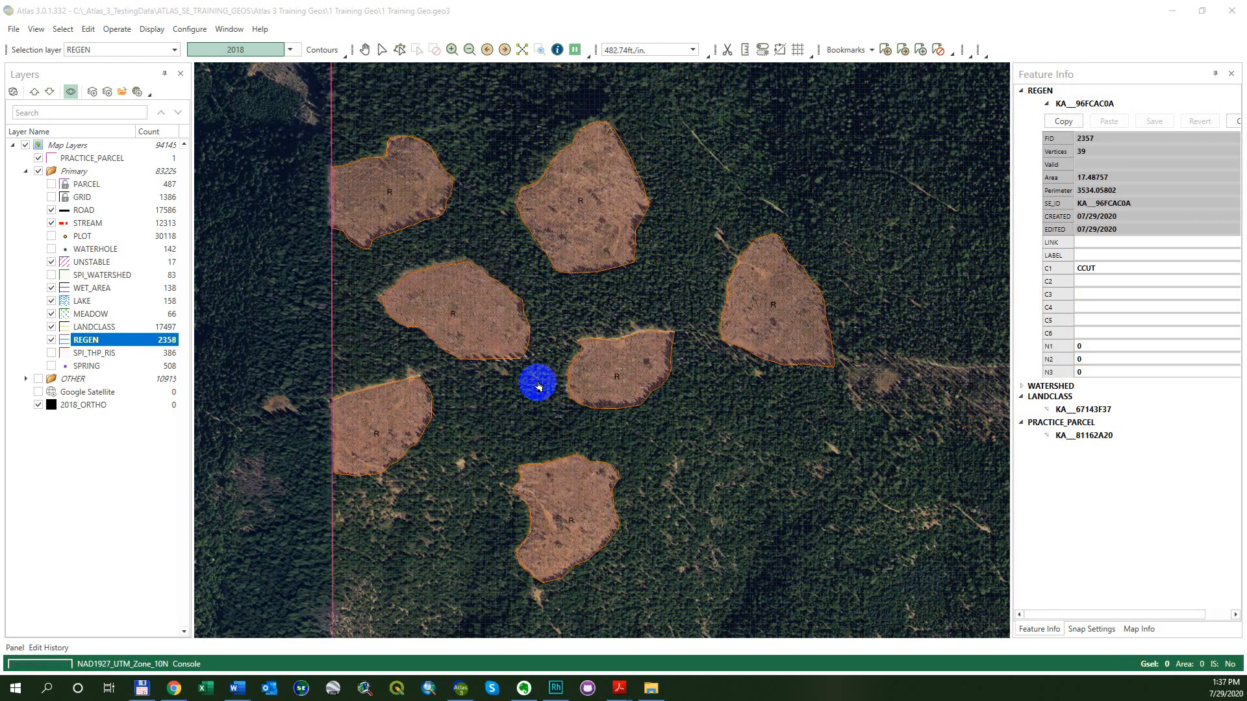
pyautogui.click(462, 251)
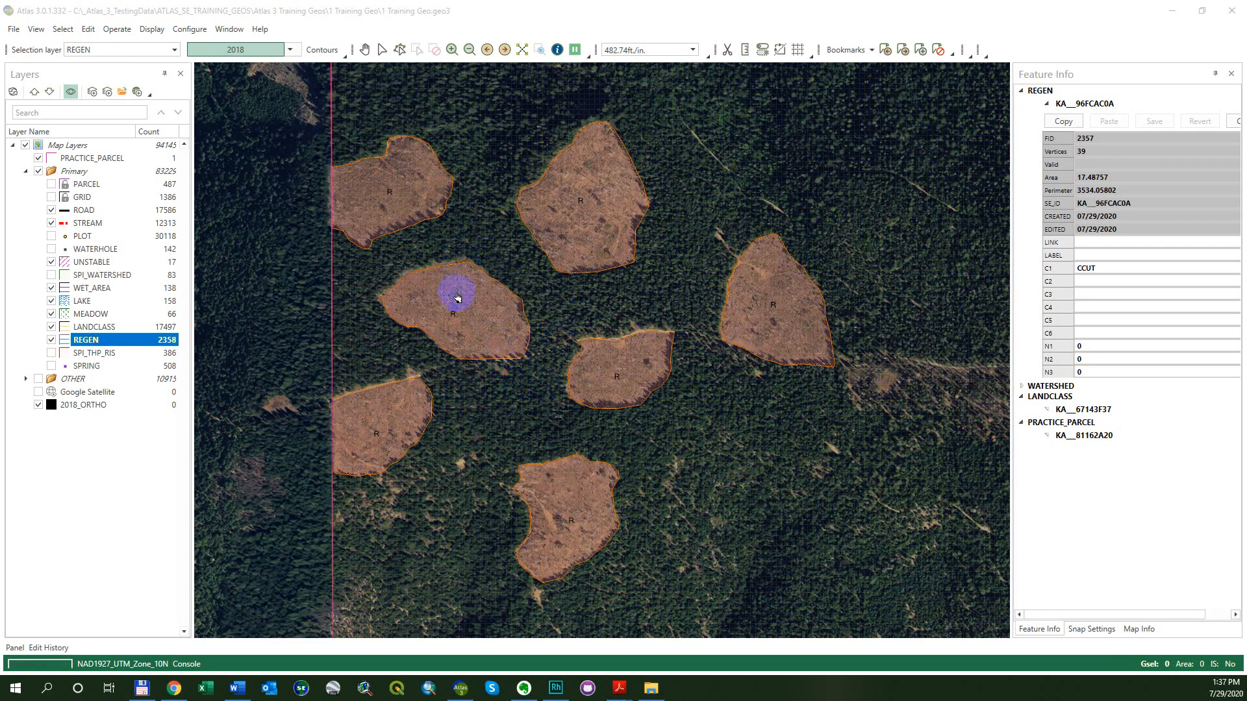
# Switch the selection layer to LANDCLASS, inspect the attributes of the surrounding and harvested polygons, and clear the selection.
pyautogui.scroll(-1, 458, 298)
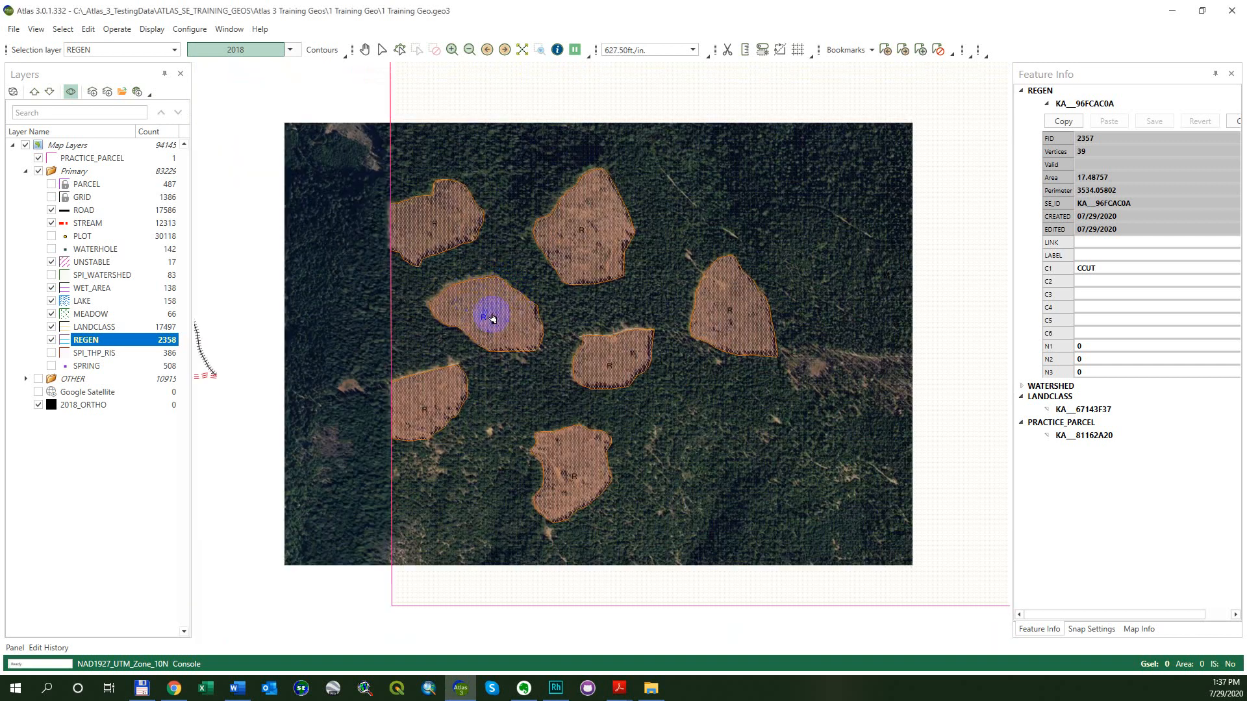
pyautogui.rightClick(485, 316)
pyautogui.click(506, 330)
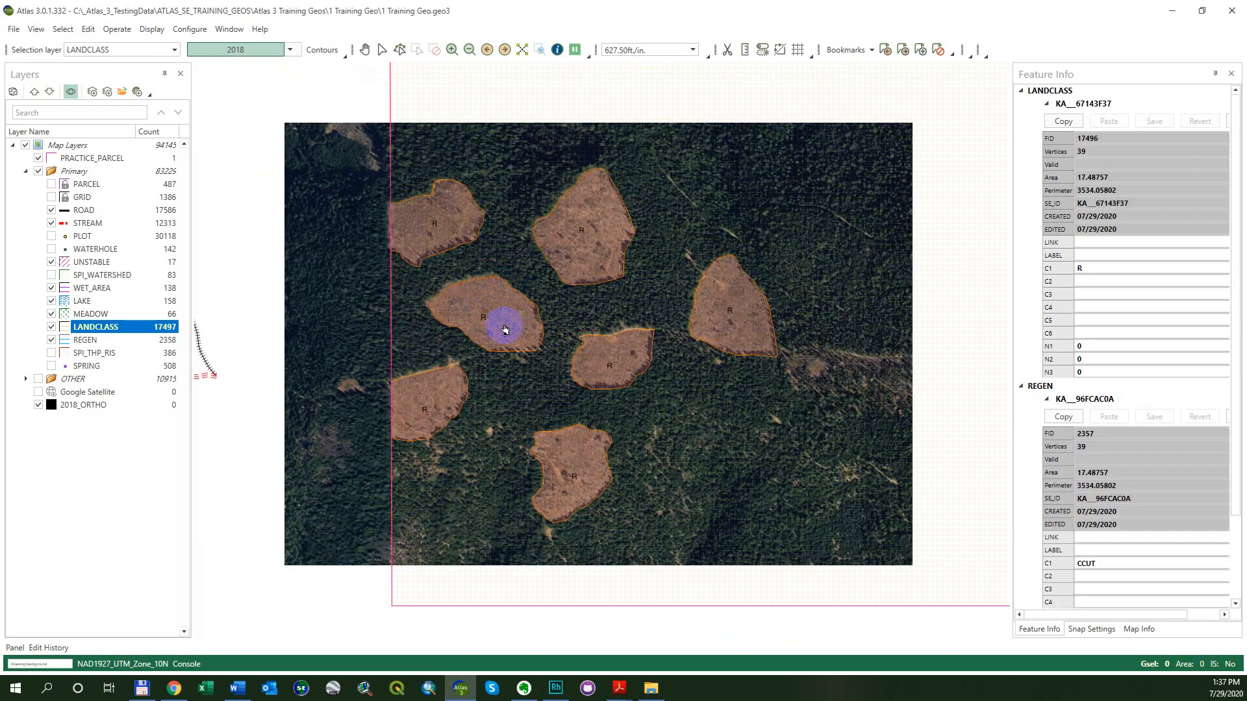
pyautogui.click(505, 329)
pyautogui.click(511, 245)
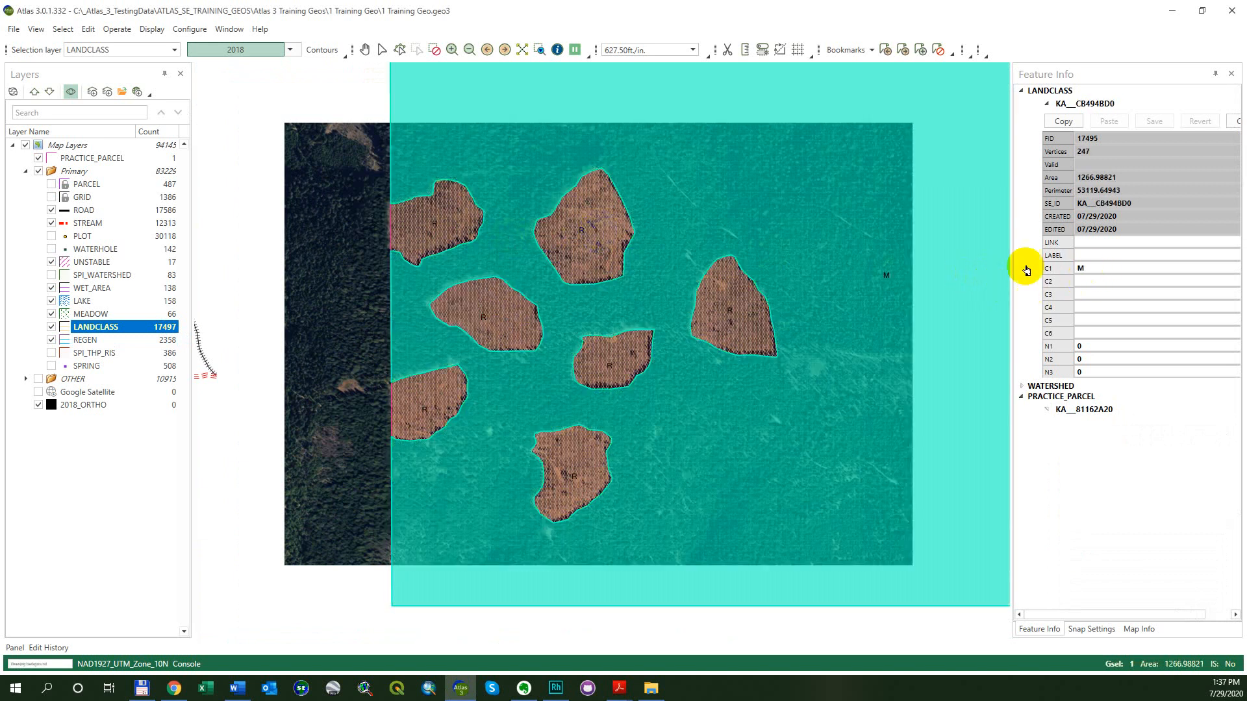
pyautogui.click(615, 363)
pyautogui.hotkey('alt', 's')
pyautogui.press('c')
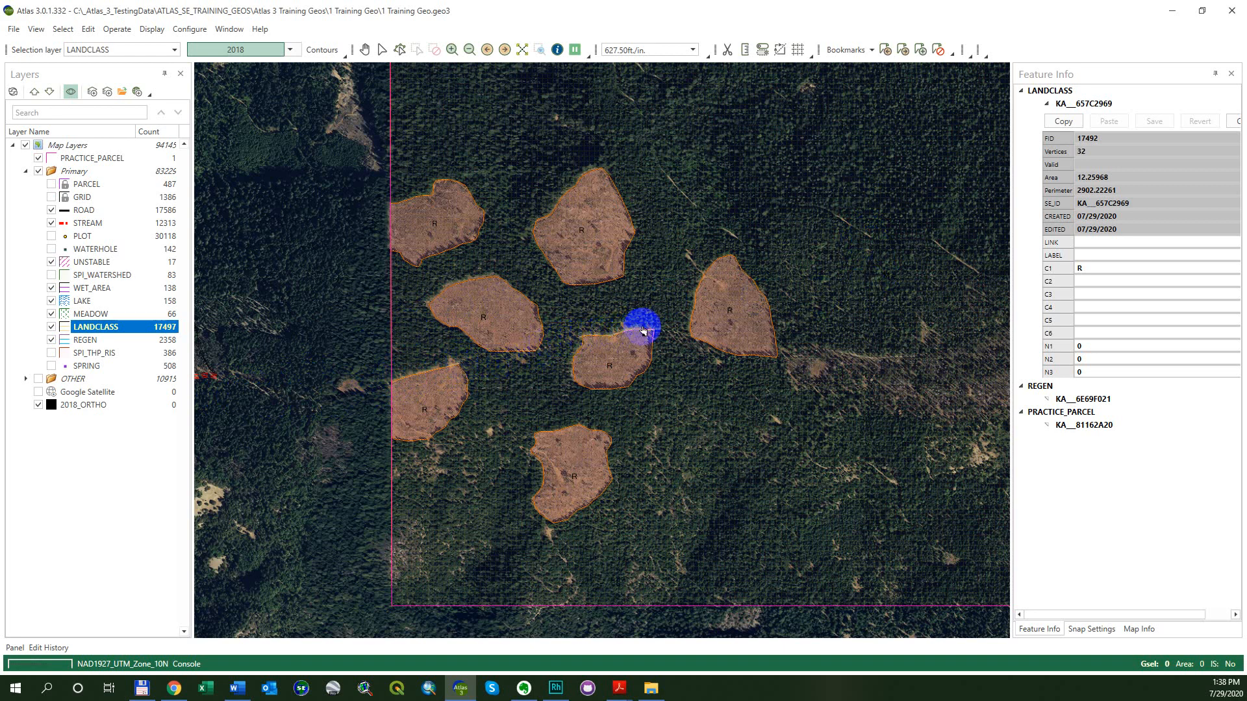
# Make ROAD the selection layer and start adding a new geographic feature, accepting the default feature info.
pyautogui.moveTo(916, 351); pyautogui.dragTo(714, 325)
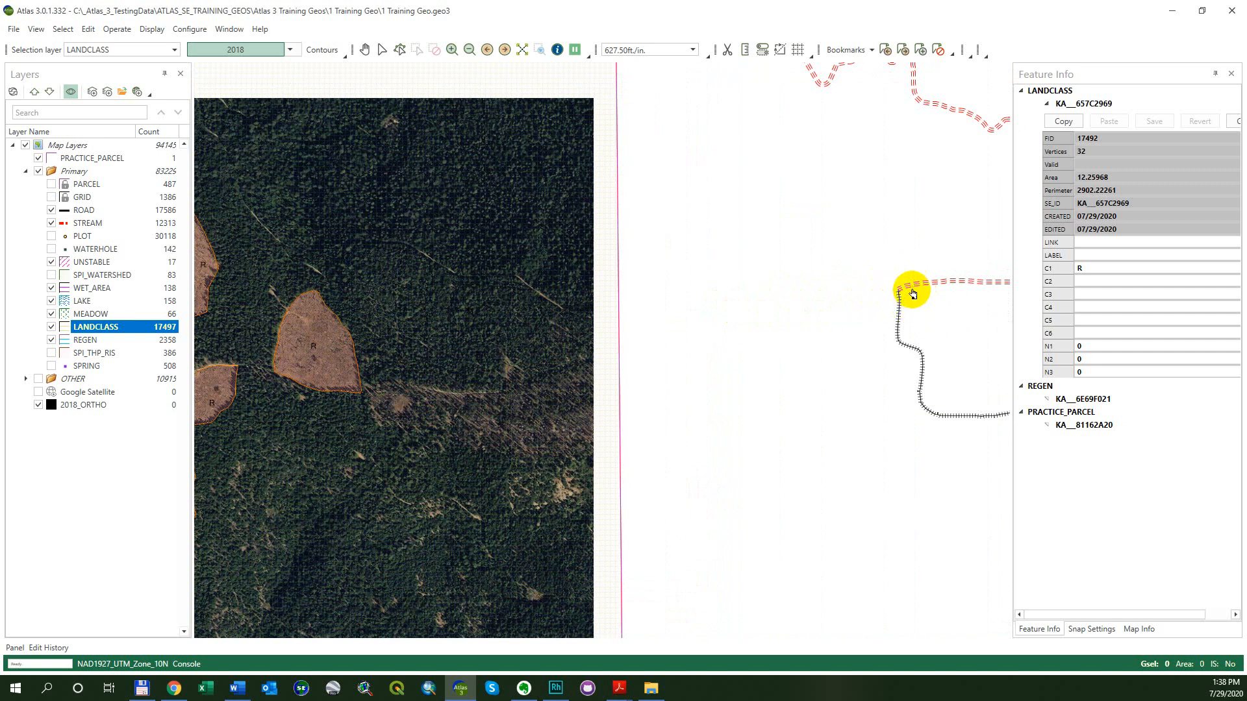
pyautogui.moveTo(645, 349); pyautogui.dragTo(518, 335)
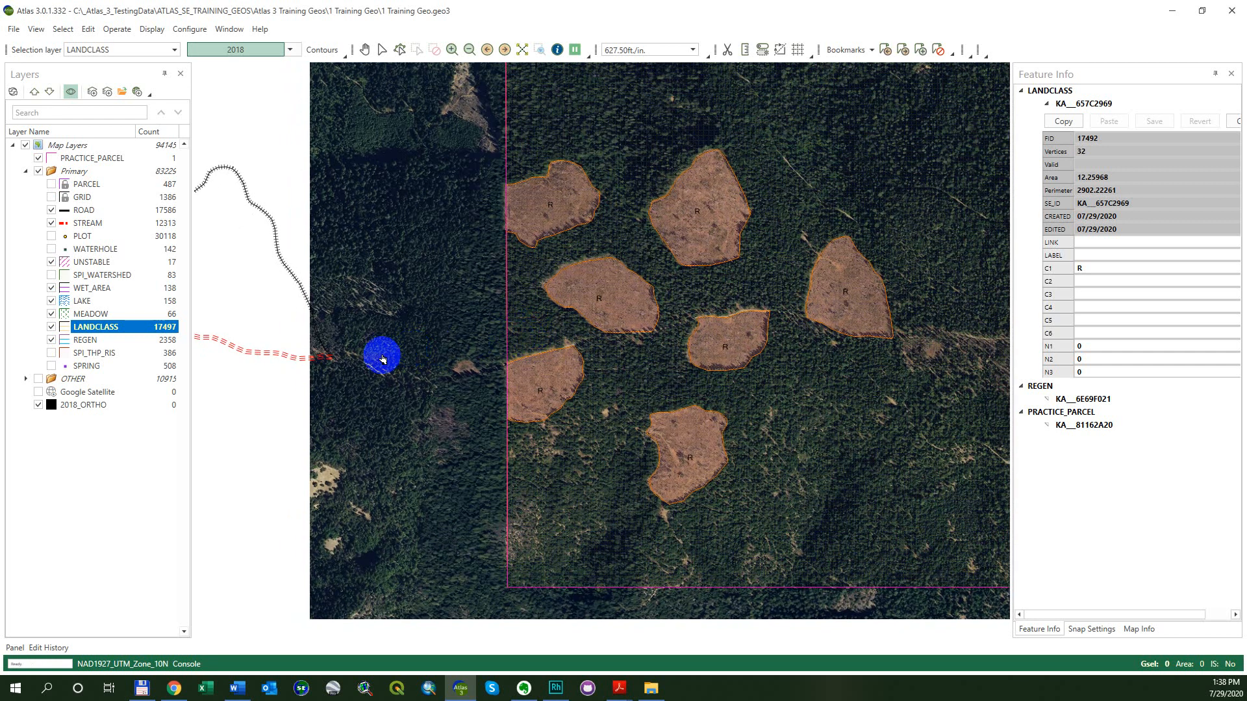
pyautogui.scroll(2, 398, 348)
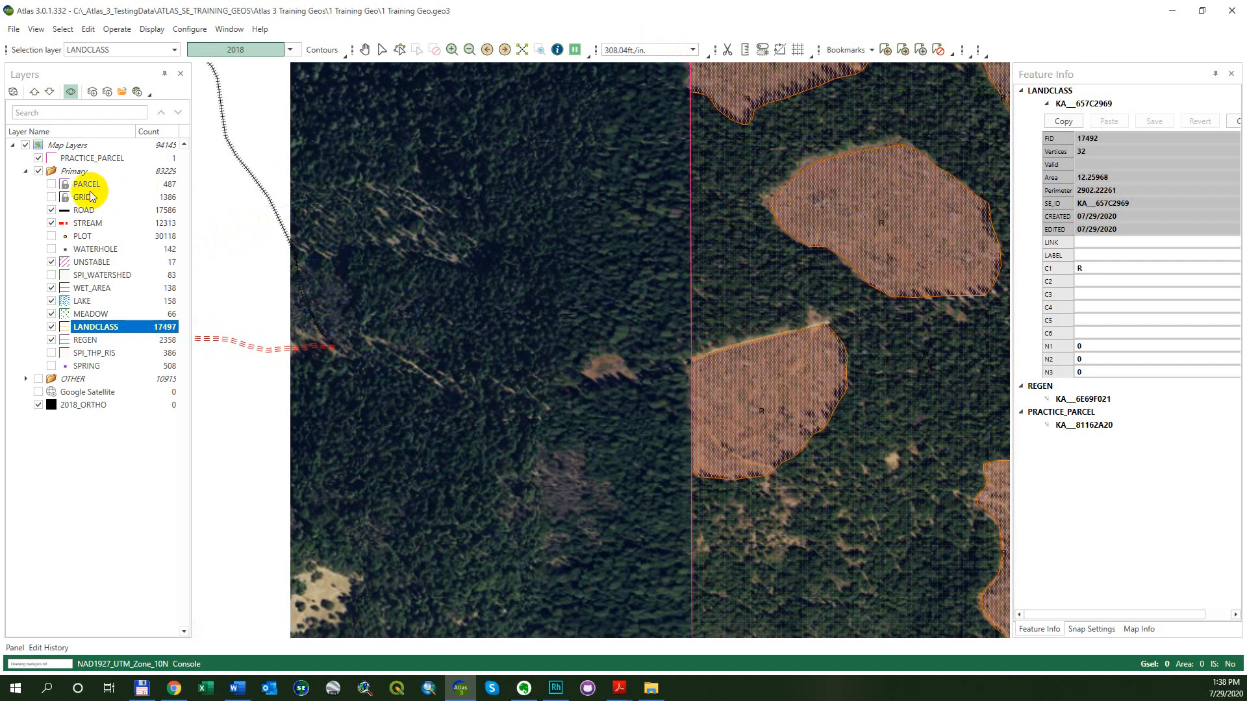
pyautogui.click(91, 209)
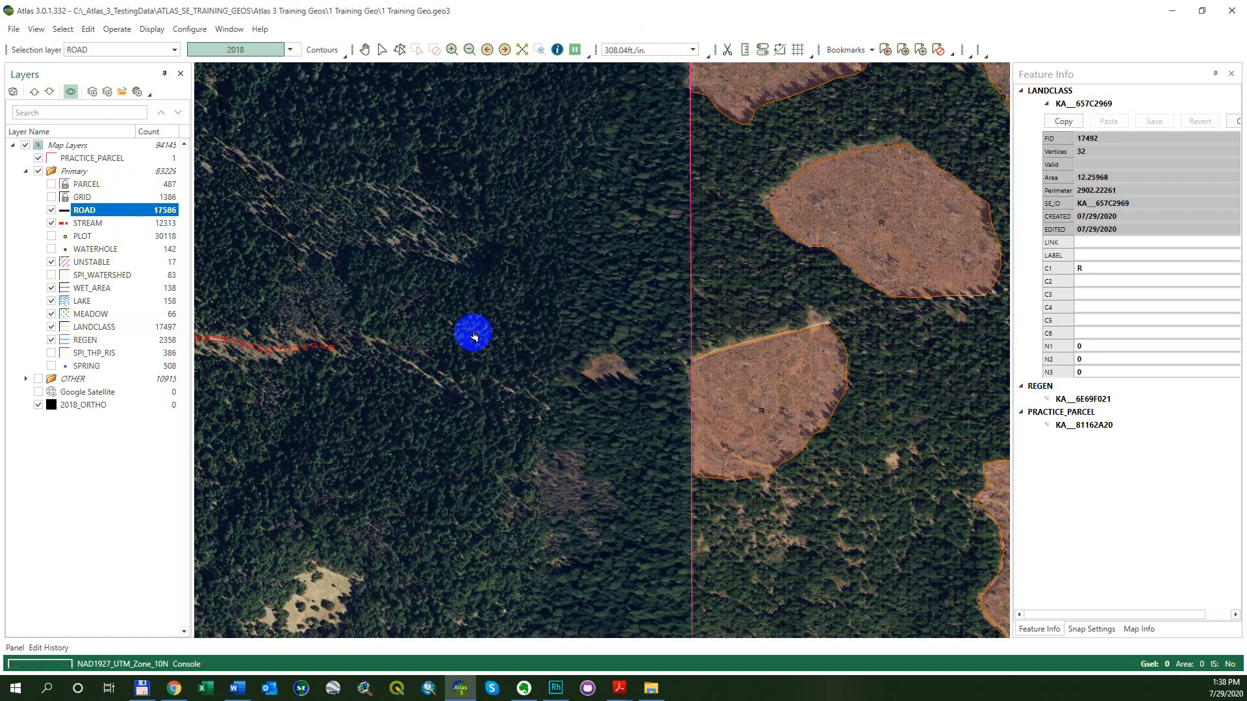
pyautogui.hotkey('alt', 'e')
pyautogui.press('g')
pyautogui.press('a')
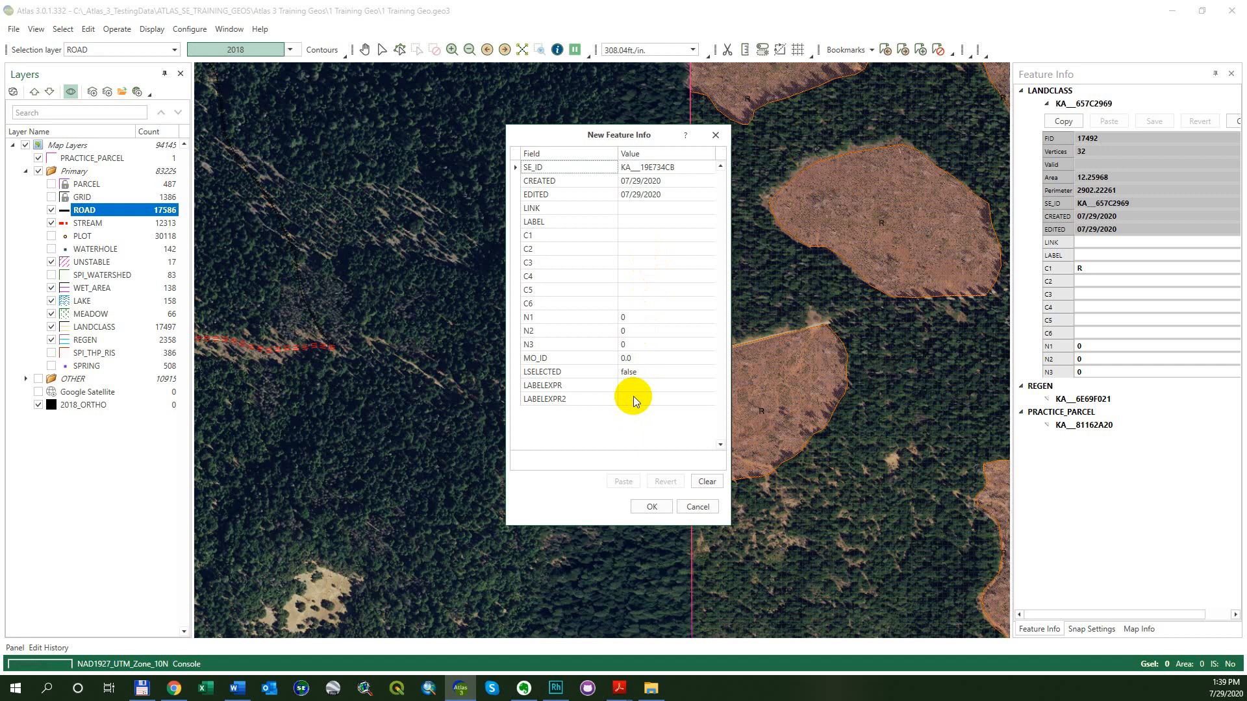
pyautogui.click(643, 511)
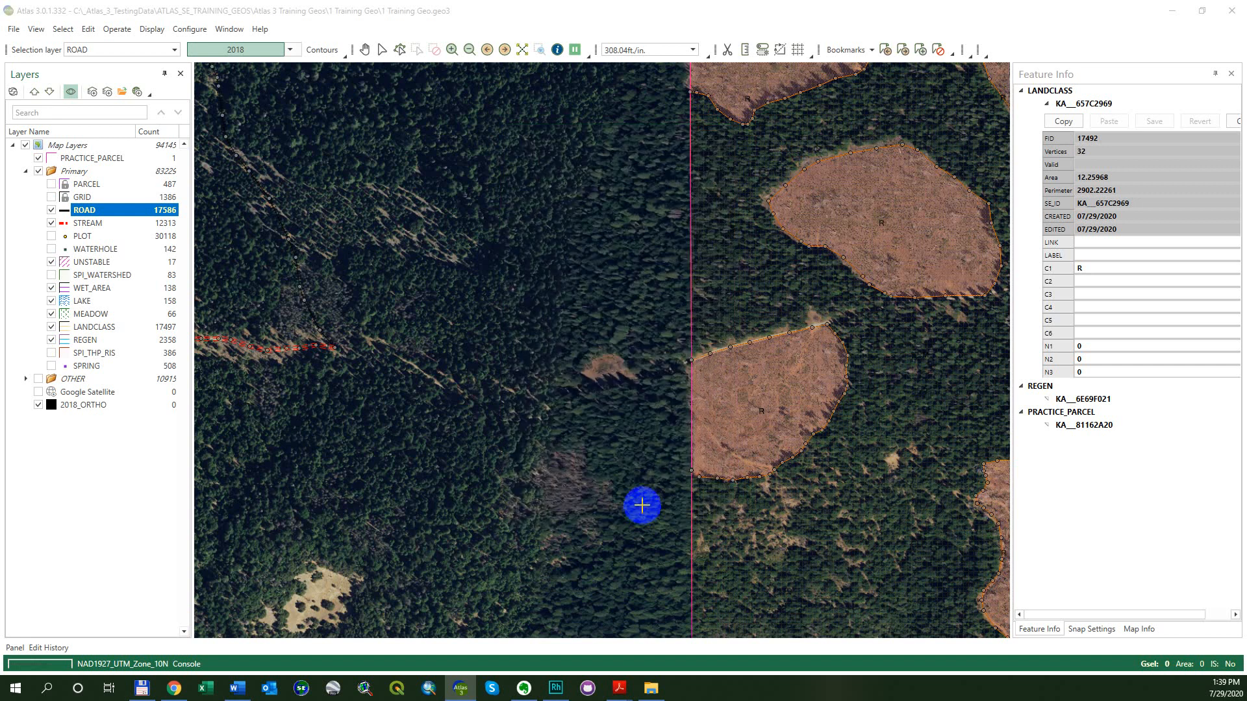
# Start the new road line at the end of the existing dashed road west of the harvested polygons and switch the background imagery to 2016.
pyautogui.moveTo(423, 329); pyautogui.dragTo(459, 344)
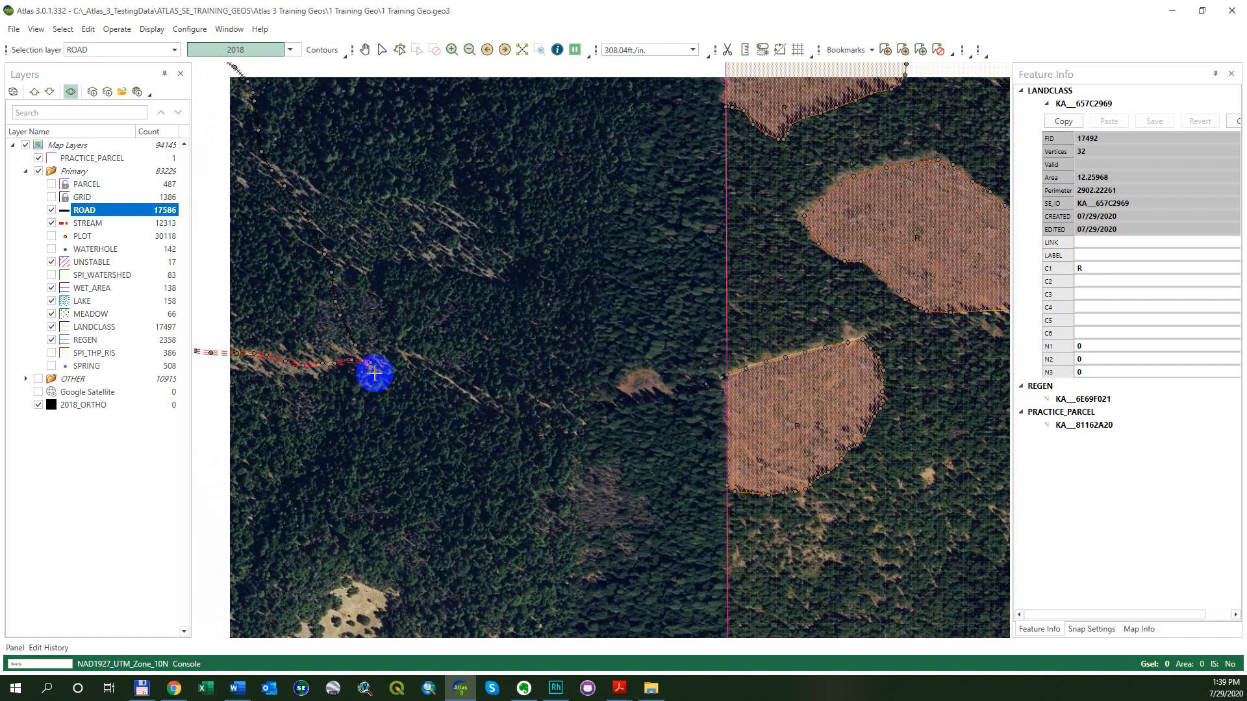
pyautogui.click(370, 361)
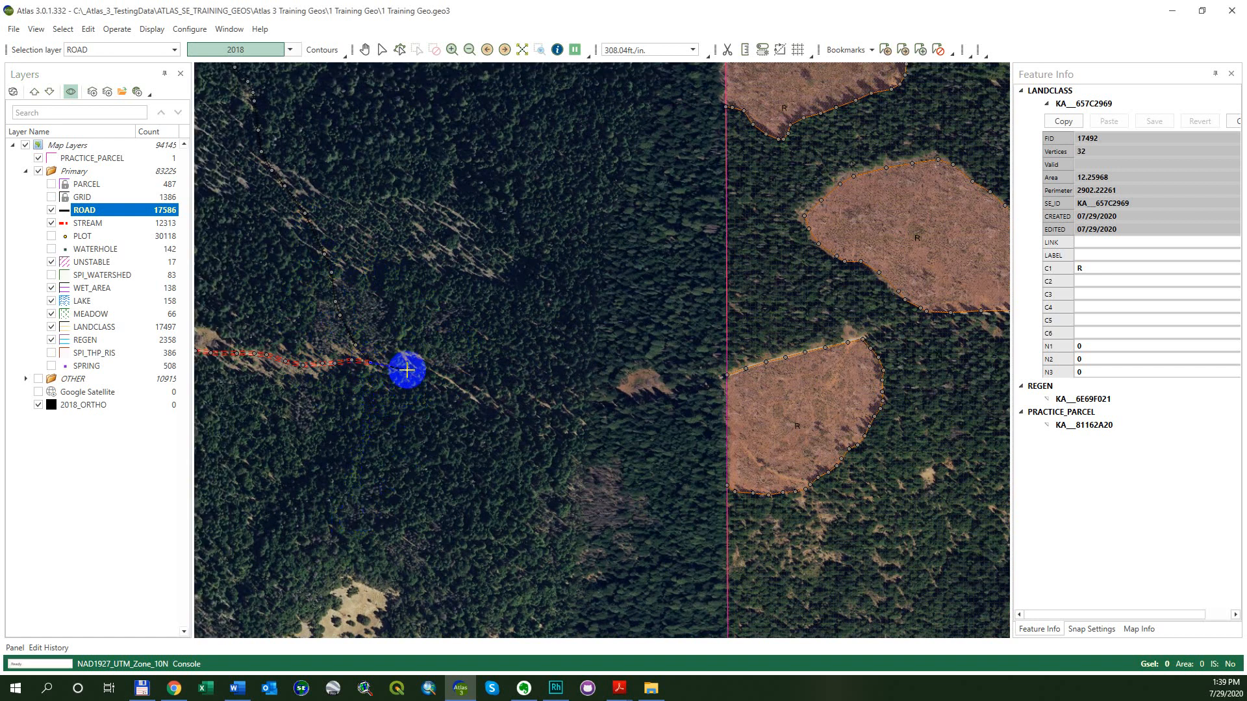
pyautogui.scroll(1, 408, 371)
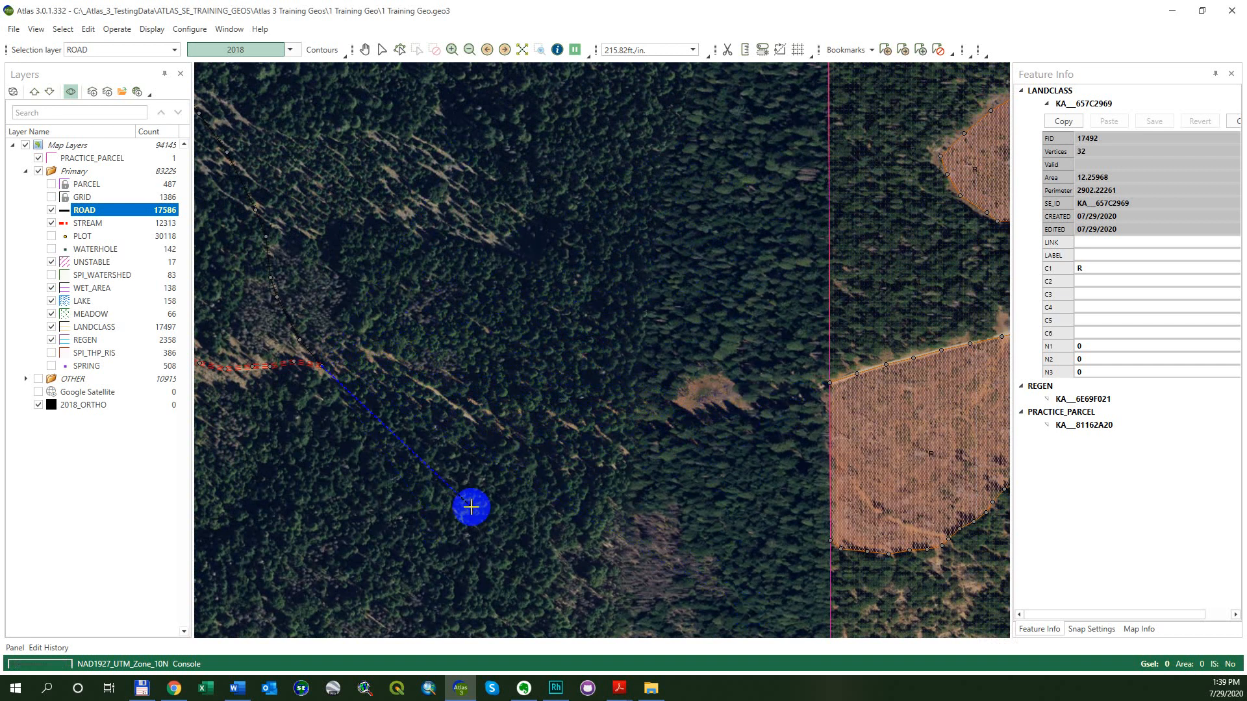
pyautogui.click(291, 52)
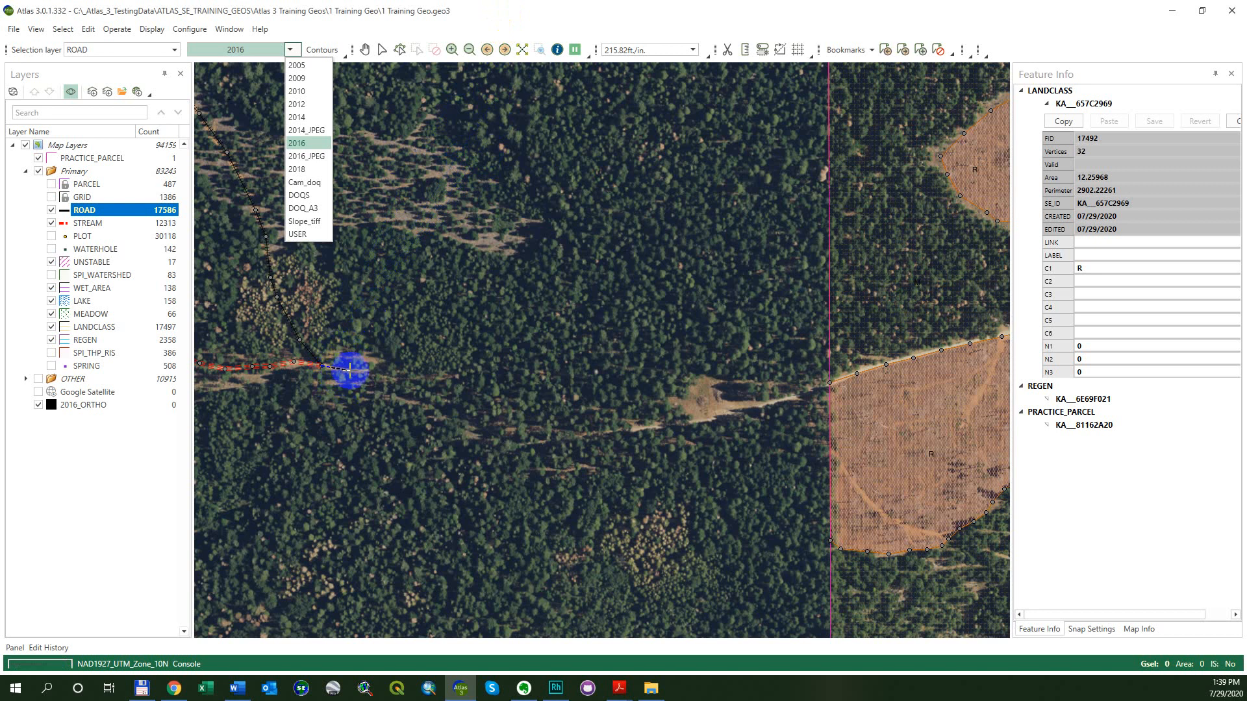
# Trace the road visible in the imagery eastward from its starting point, past the small clearing near the parcel boundary.
pyautogui.click(350, 370)
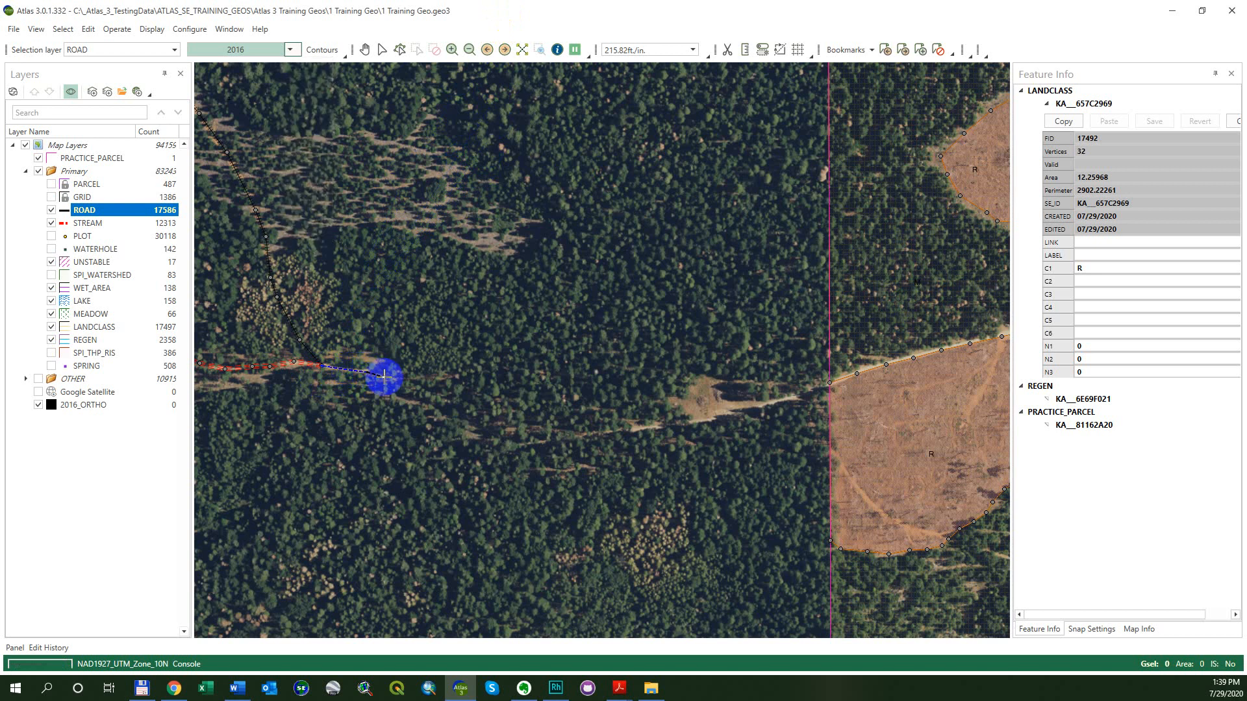
pyautogui.click(394, 393)
pyautogui.click(406, 400)
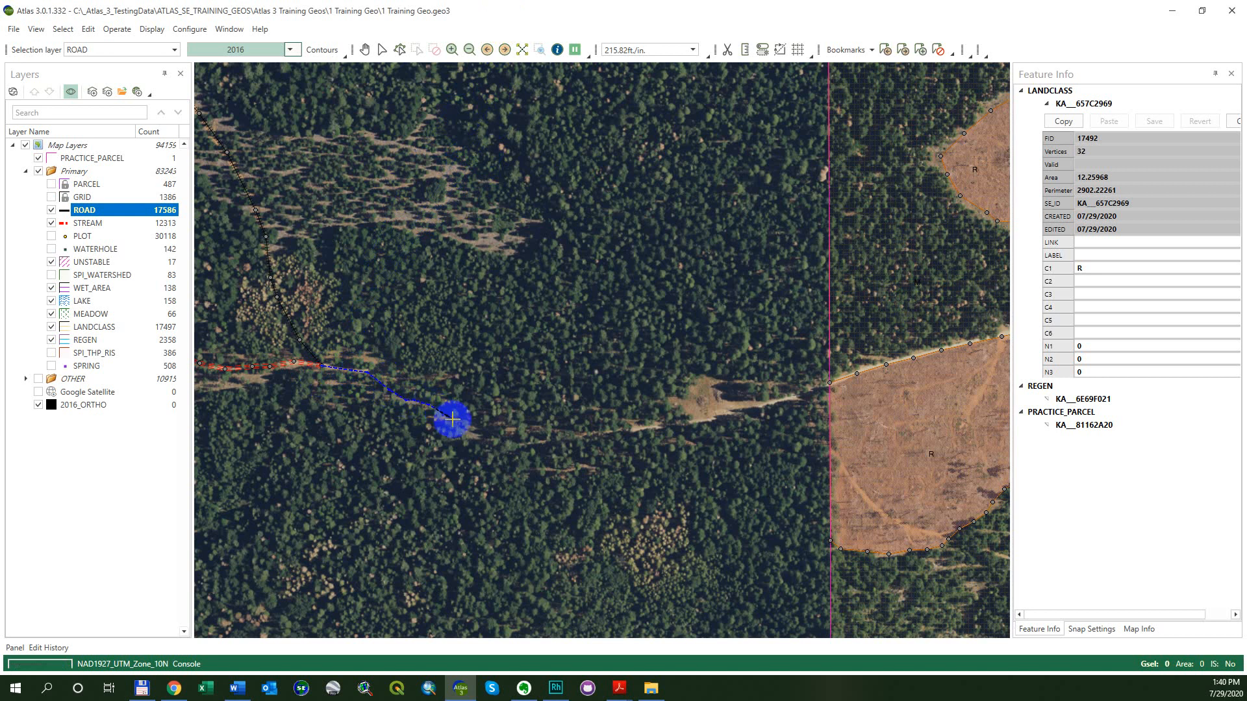
pyautogui.click(491, 441)
pyautogui.click(526, 445)
pyautogui.click(551, 440)
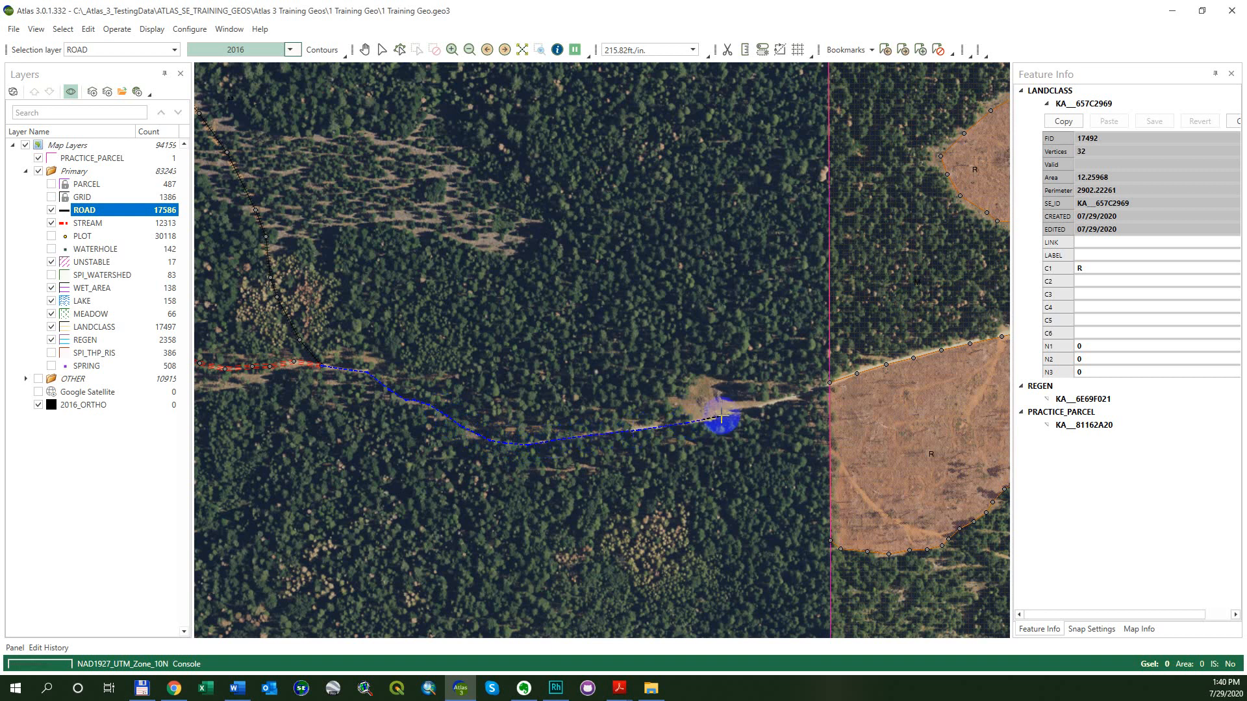
pyautogui.click(789, 400)
# Extend the road line across the parcel boundary onto the first vertices of the southwestern harvested polygon's northern edge.
pyautogui.moveTo(798, 301); pyautogui.dragTo(525, 341)
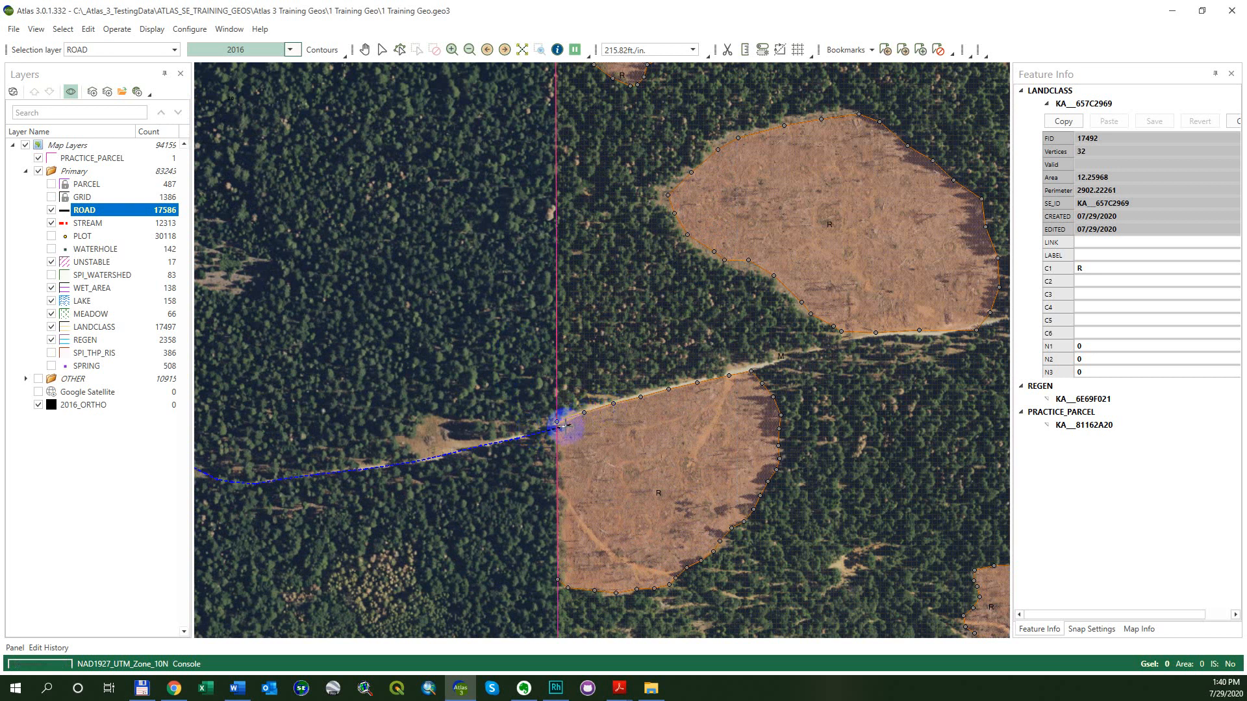
pyautogui.click(563, 421)
pyautogui.click(557, 423)
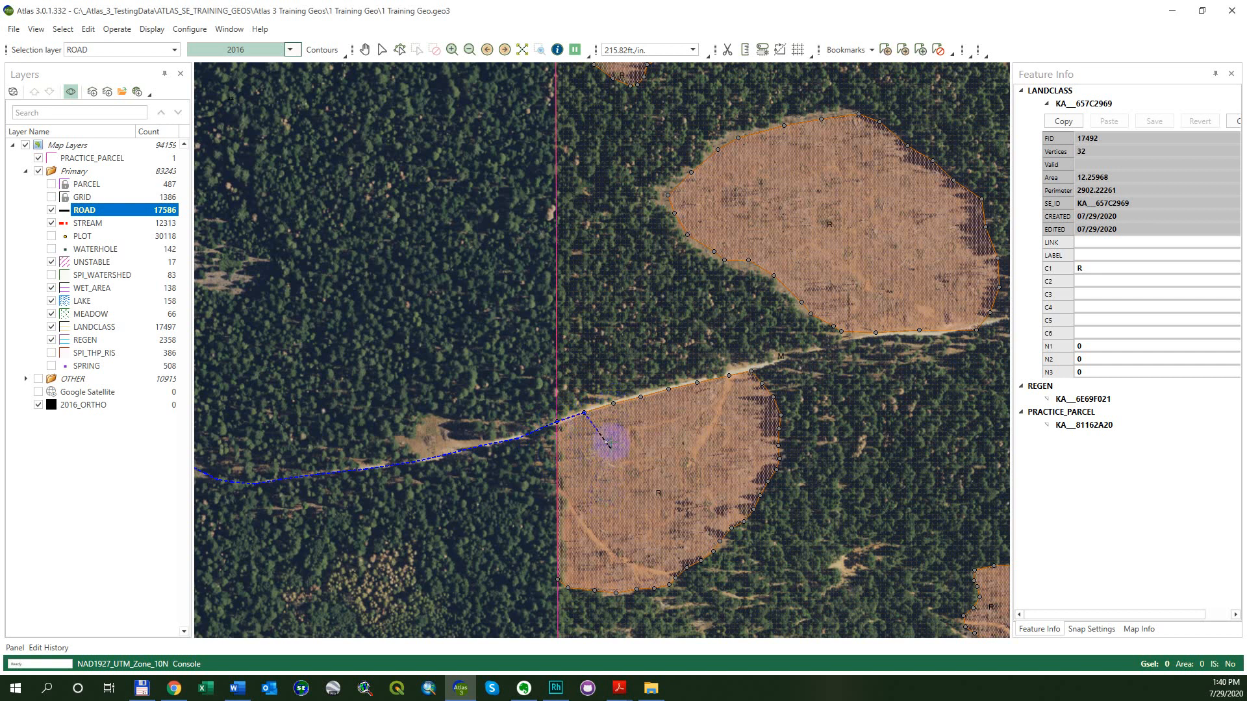
pyautogui.doubleClick(614, 402)
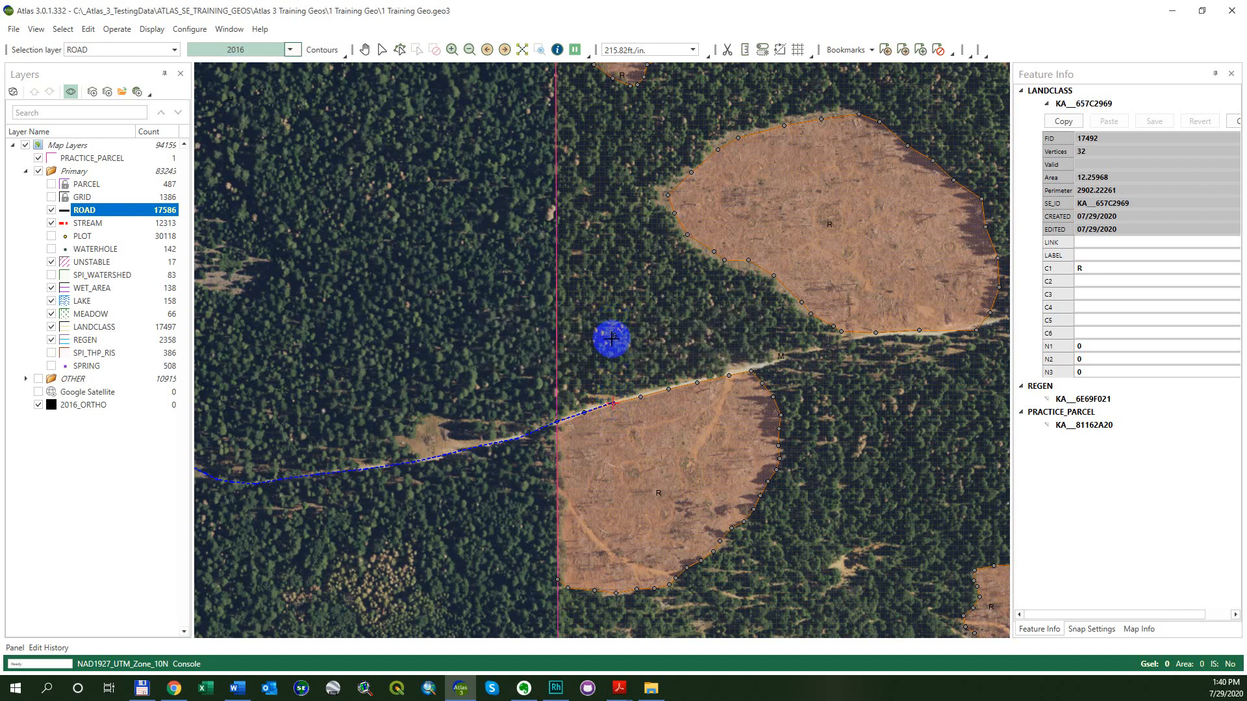
# Trace the road line along the harvested polygon's northern edge to its northeast corner and accept the proposed route.
pyautogui.click(612, 339)
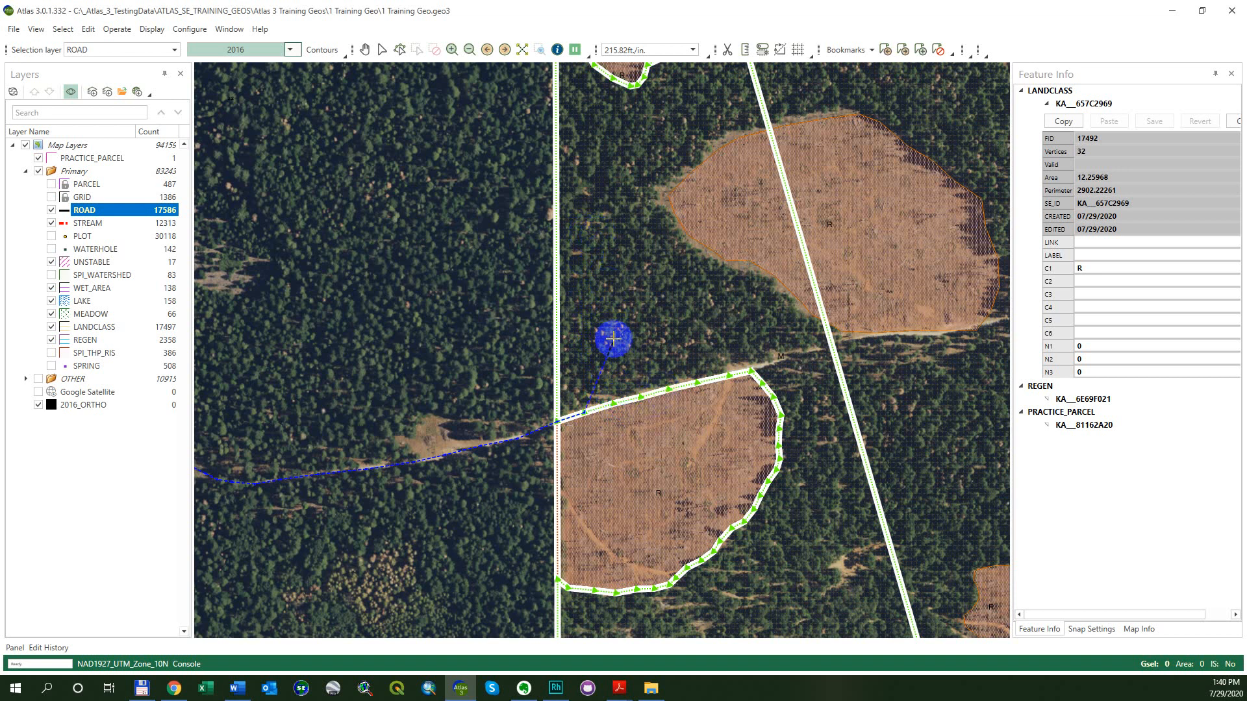
pyautogui.scroll(-2, 609, 337)
pyautogui.scroll(-2, 616, 338)
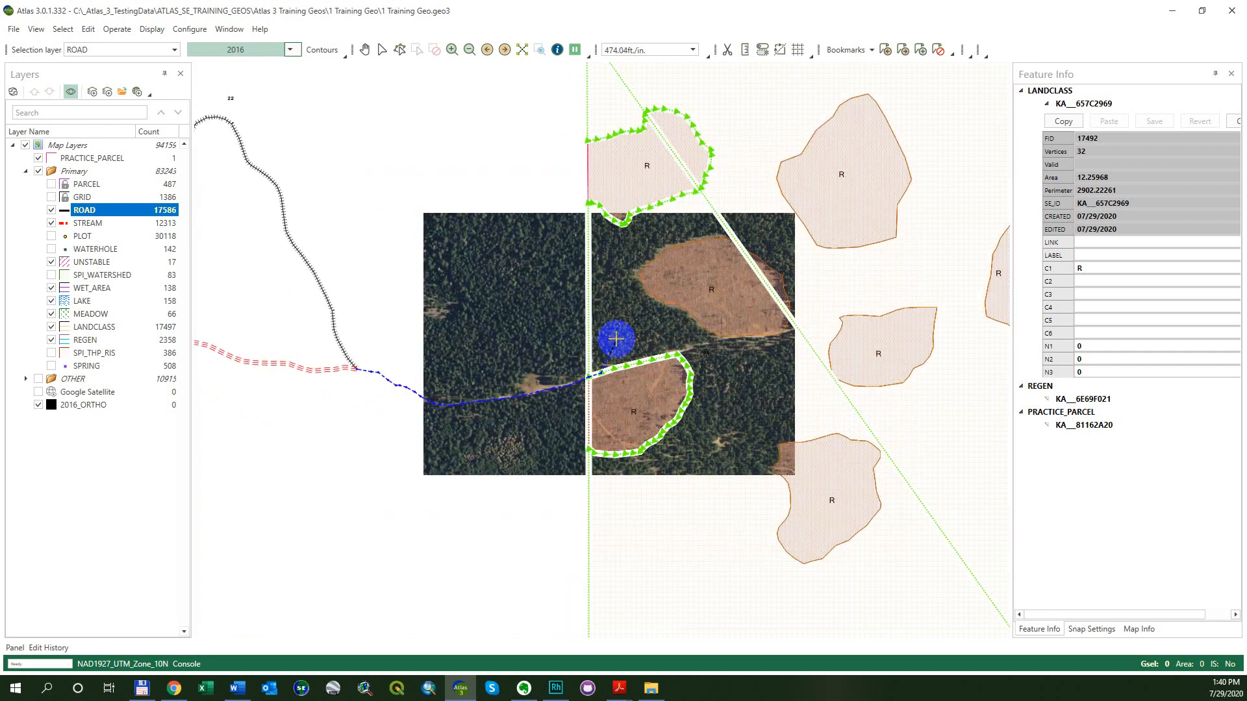
pyautogui.scroll(2, 779, 339)
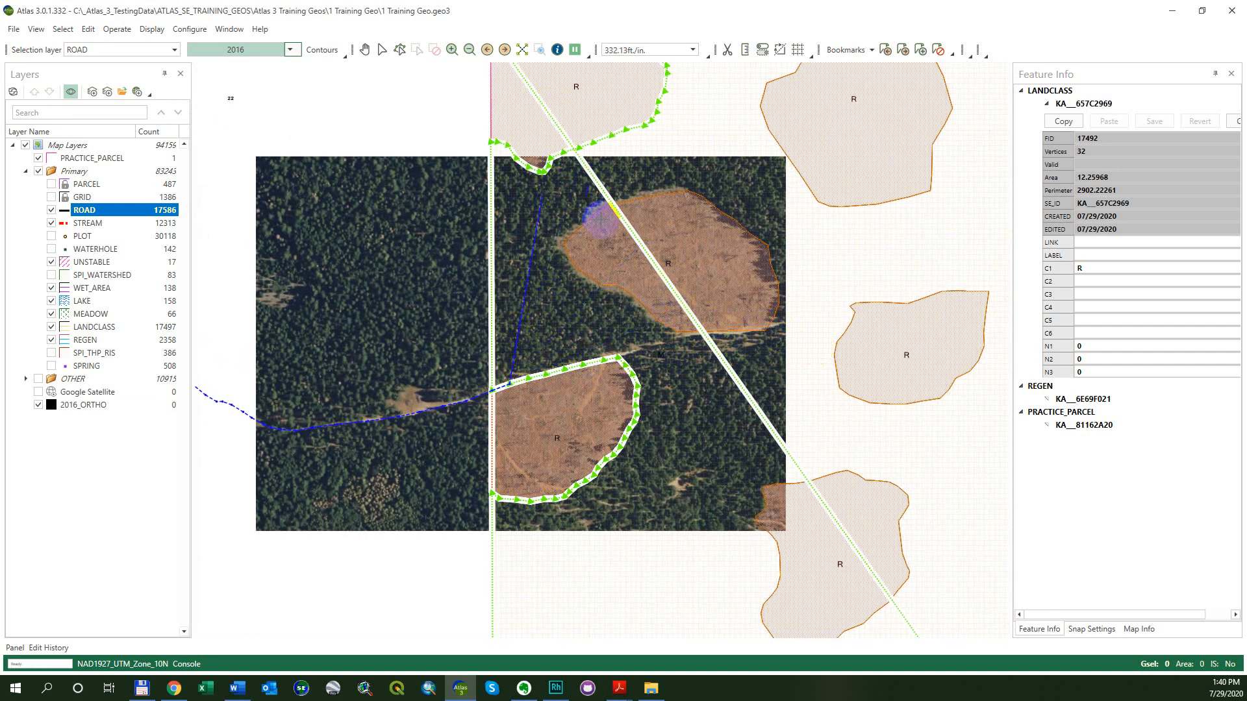
pyautogui.scroll(-3, 623, 370)
pyautogui.scroll(5, 622, 372)
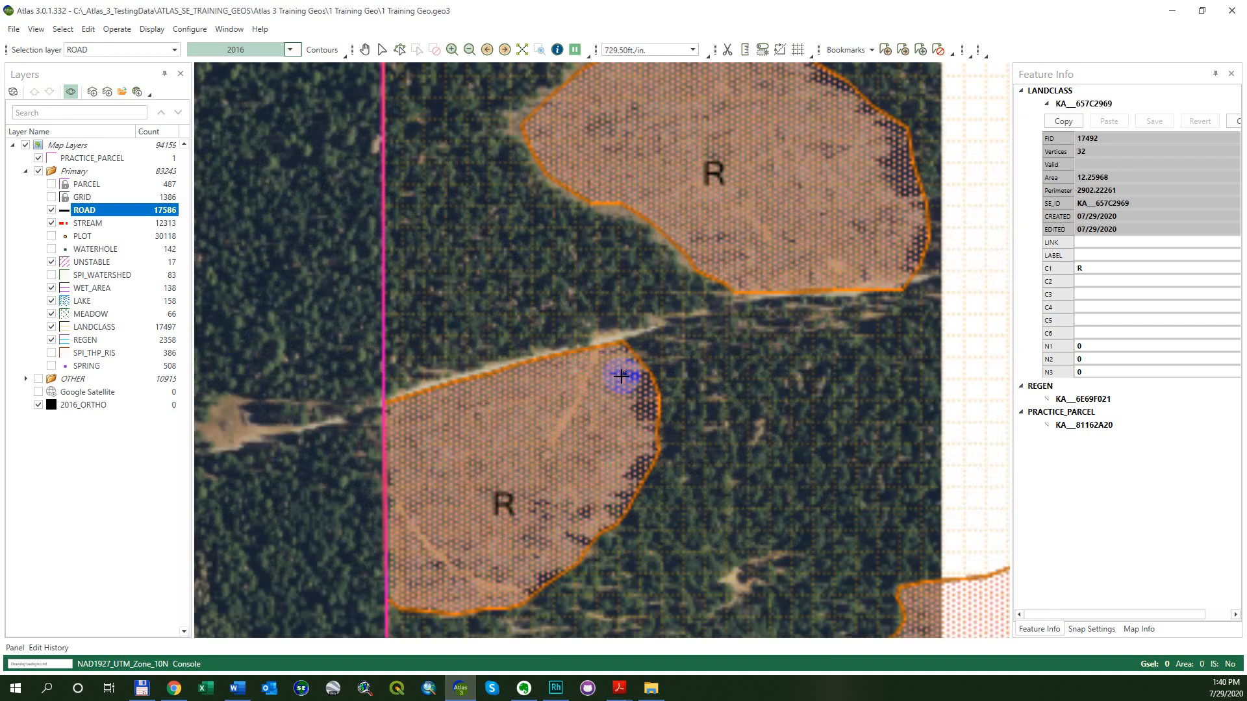
pyautogui.moveTo(455, 358); pyautogui.dragTo(501, 324)
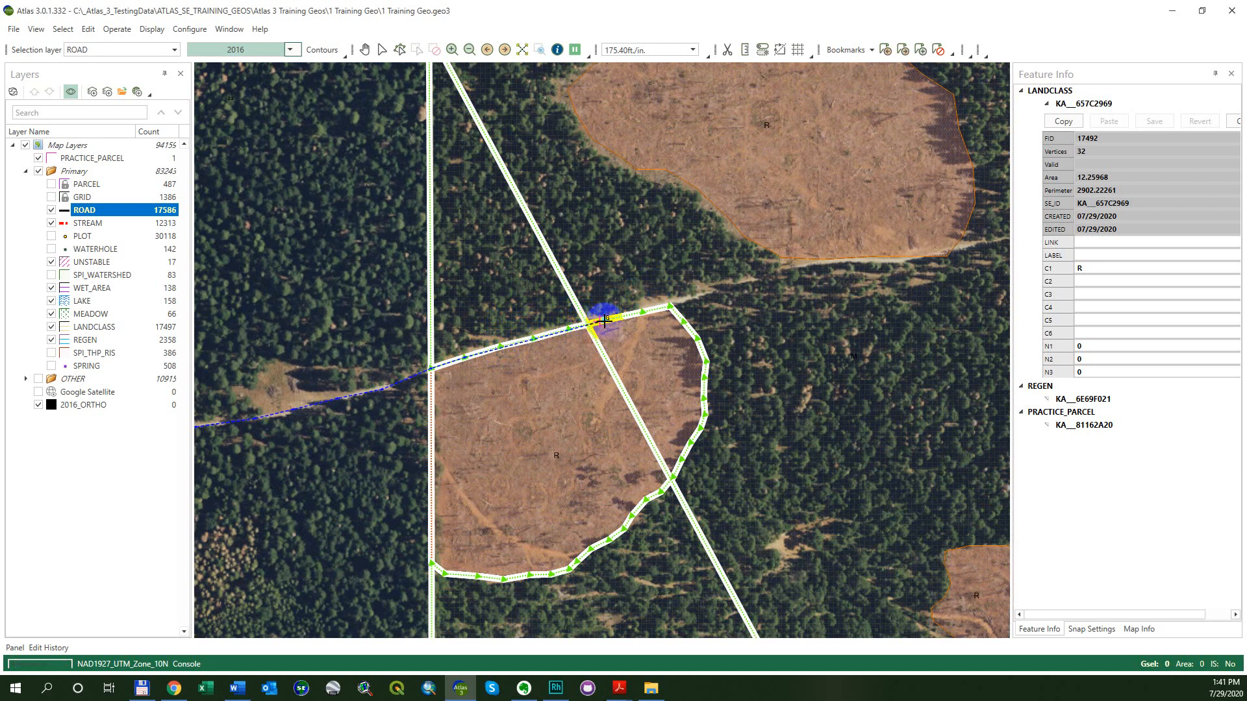
pyautogui.click(660, 282)
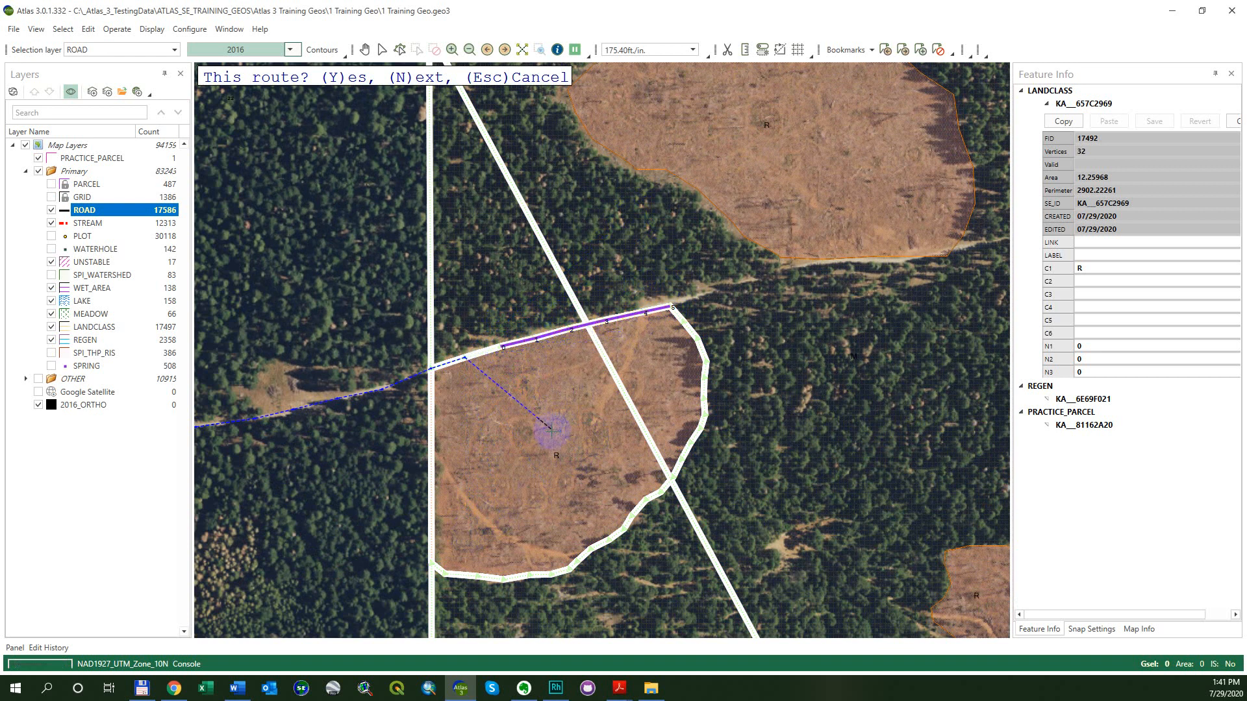
pyautogui.press('y')
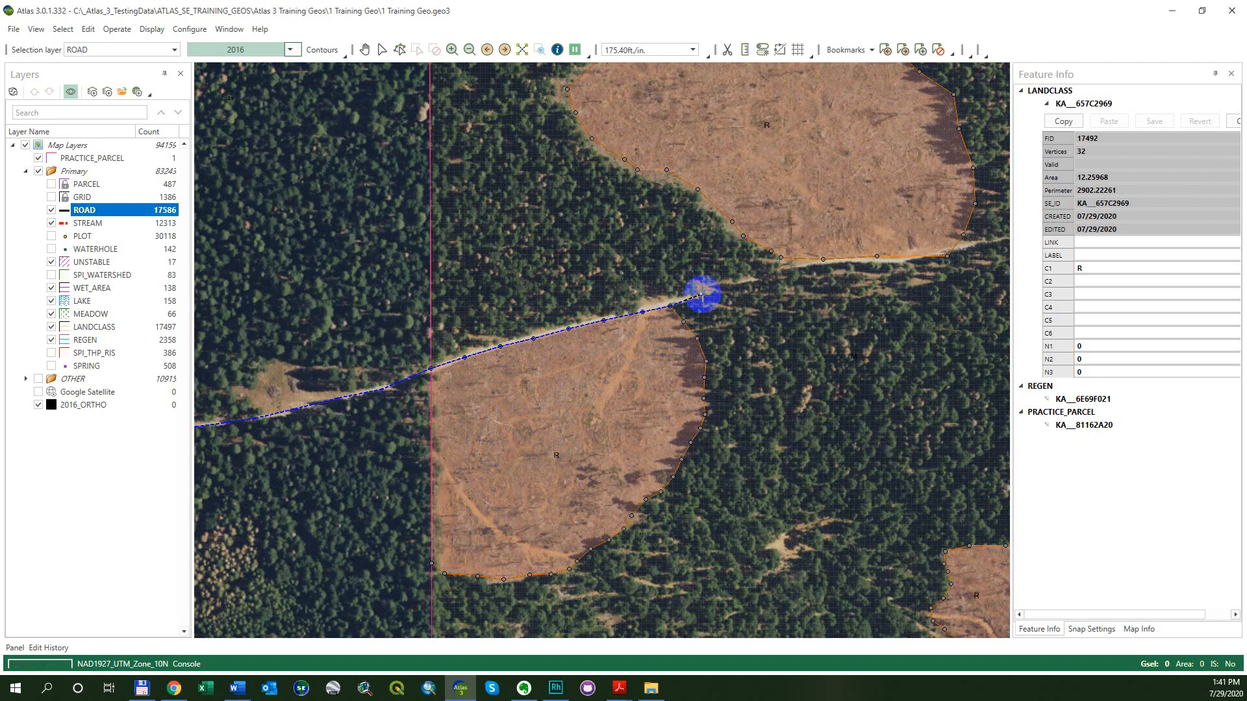
# Add road vertices past the polygon's northeast corner along the visible track and finish the line.
pyautogui.click(733, 285)
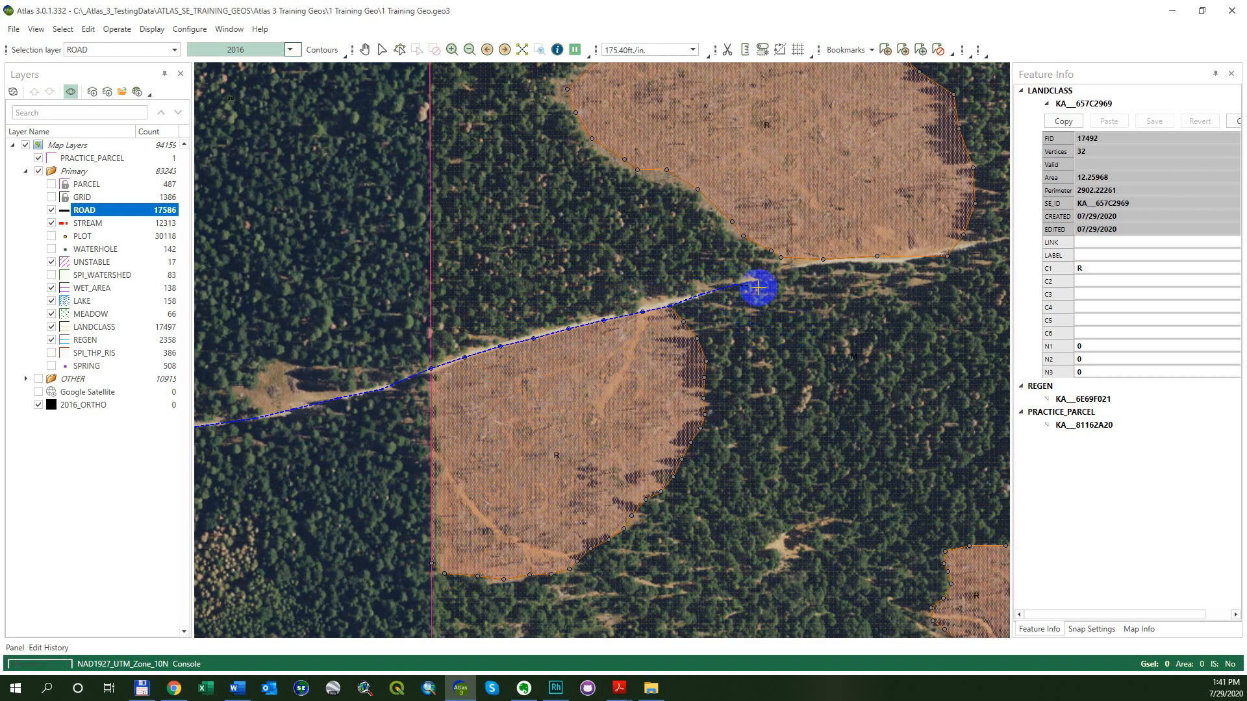
pyautogui.doubleClick(802, 303)
pyautogui.scroll(-1, 737, 299)
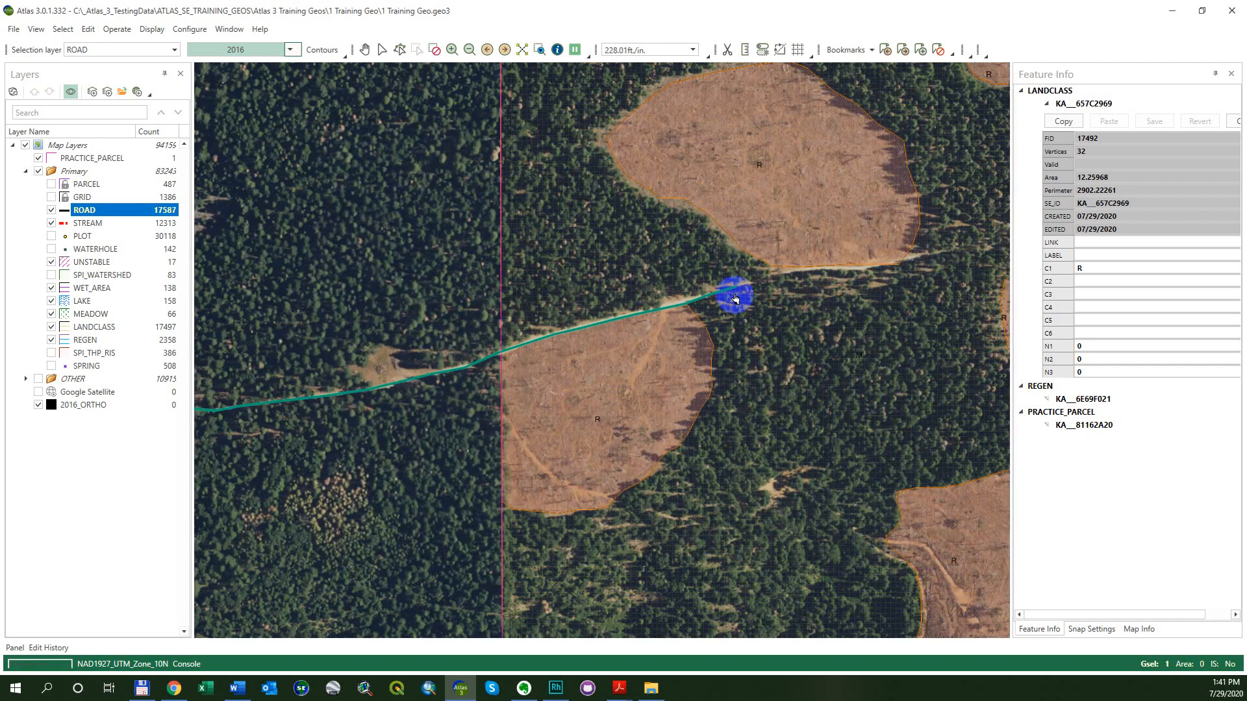
# Clear the selection of the new road, then open and close the ROAD layer's attribute table.
pyautogui.hotkey('alt', 's')
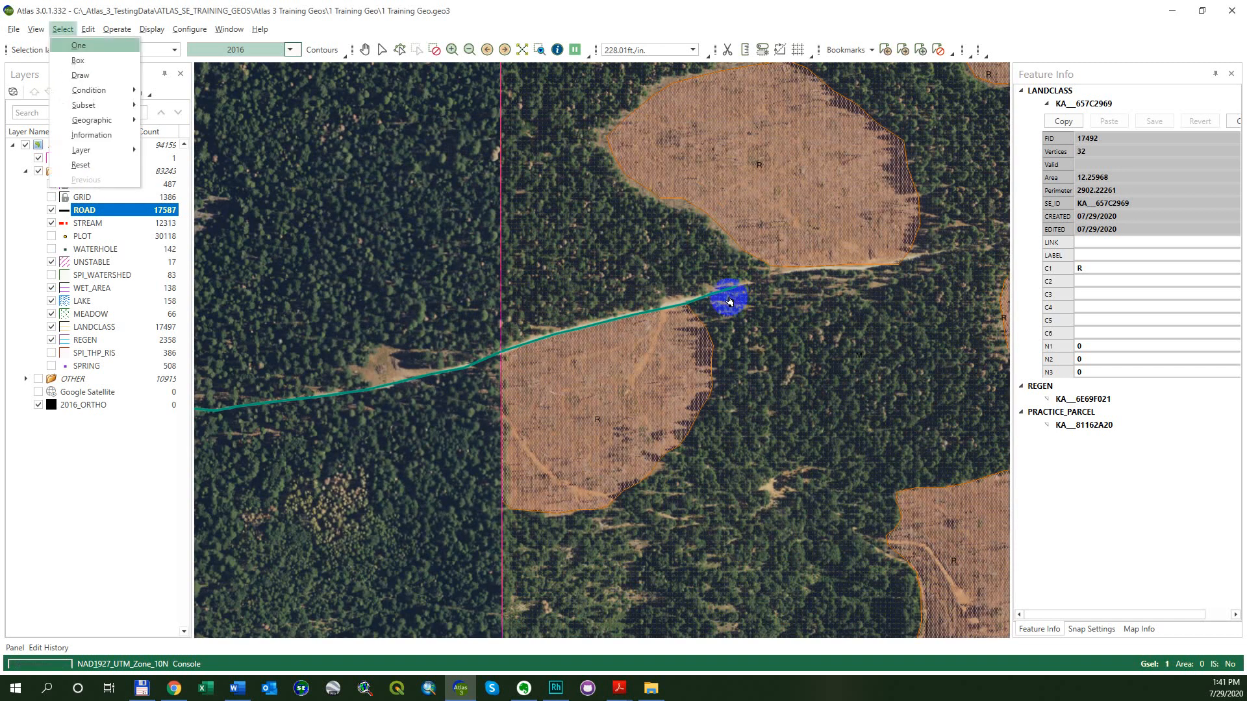
pyautogui.press('c')
pyautogui.hotkey('alt', 'e')
pyautogui.press('g')
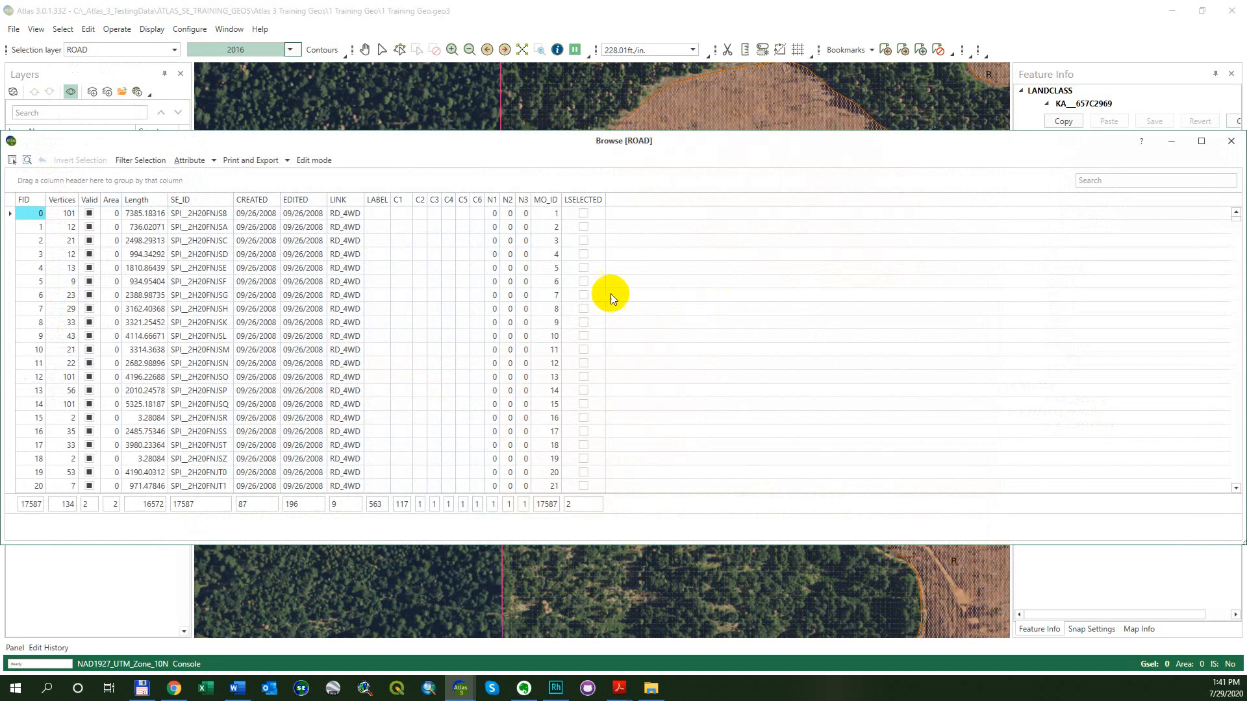
pyautogui.click(1230, 140)
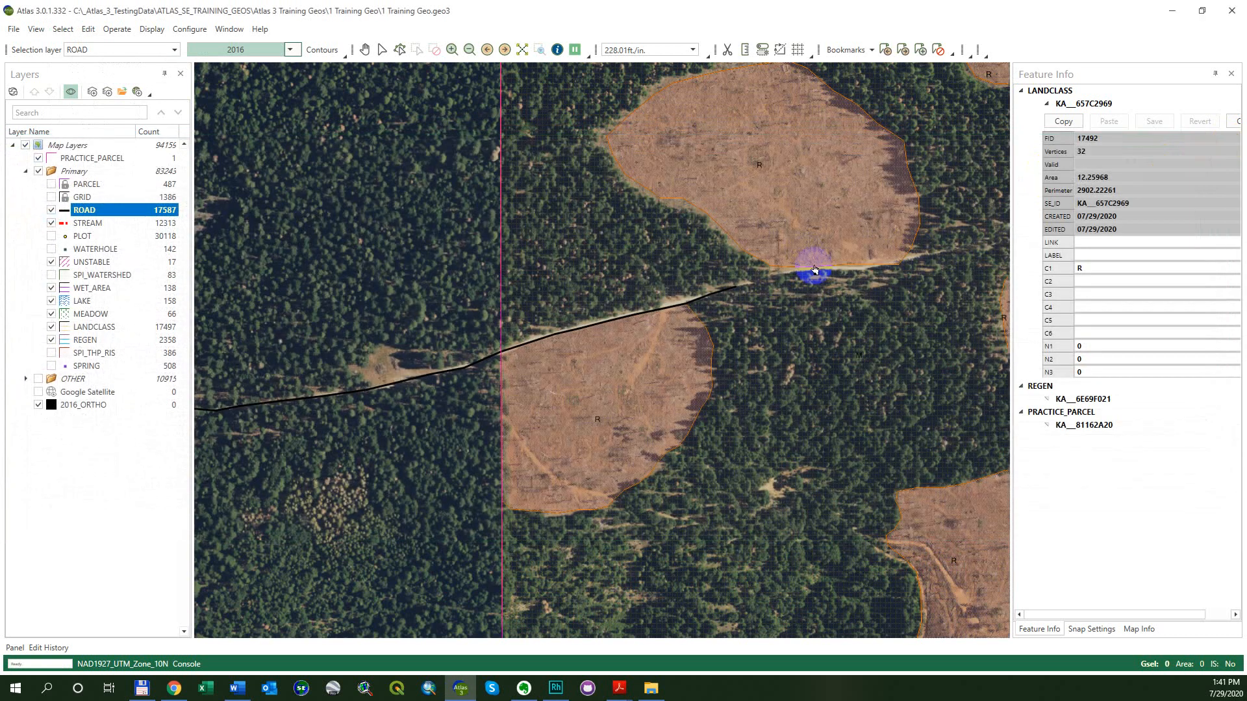
# Set the newly digitized road's LINK attribute to RD_SEAS, save the record and clear the selection.
pyautogui.click(722, 294)
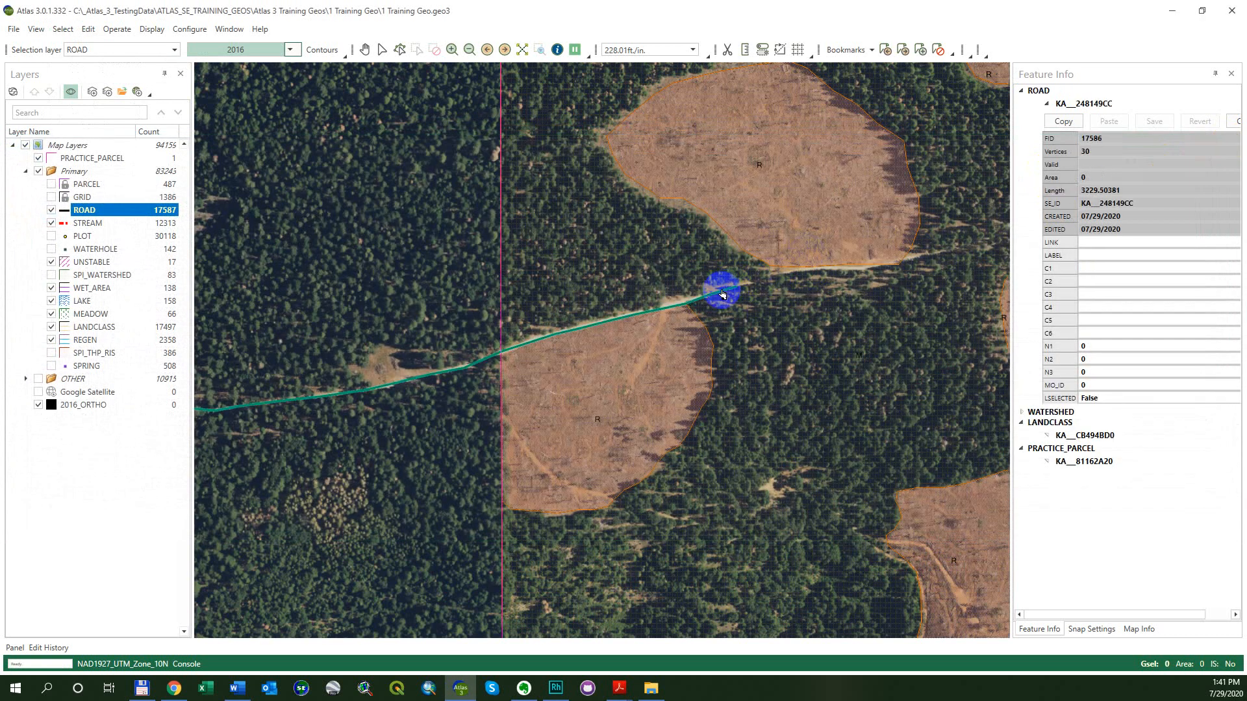
pyautogui.click(1117, 242)
pyautogui.write('RD_SEAS')
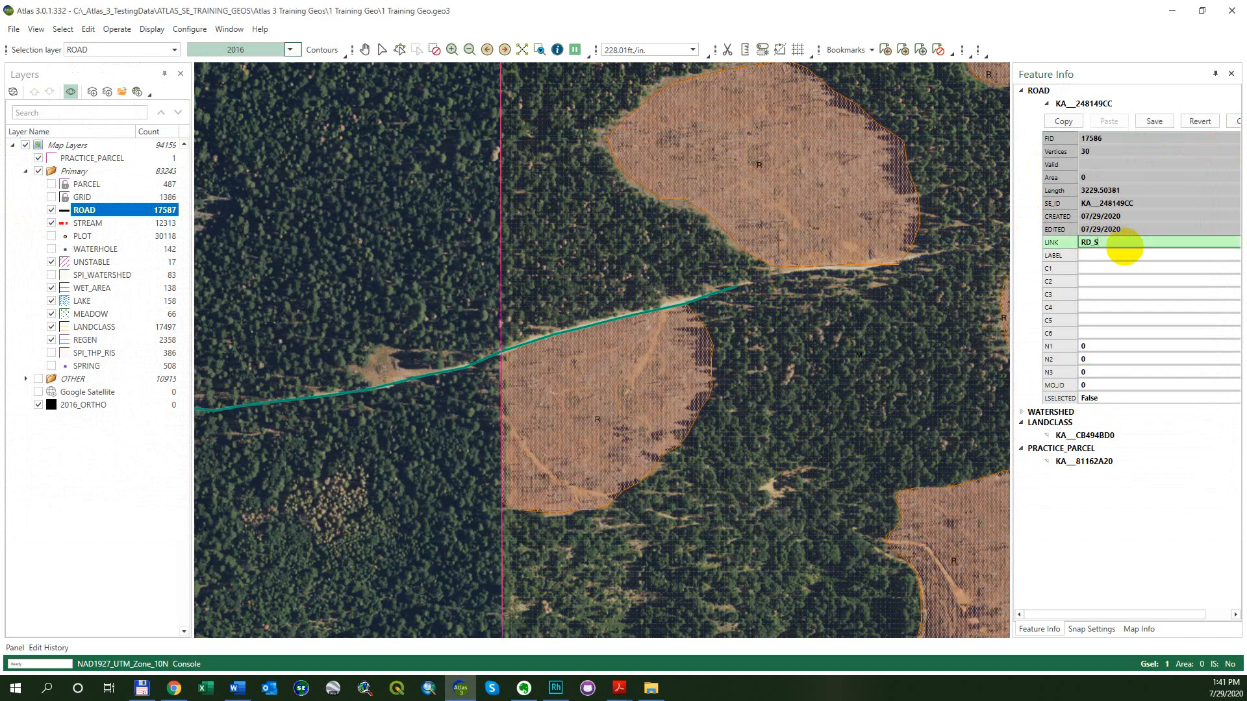
pyautogui.click(1166, 119)
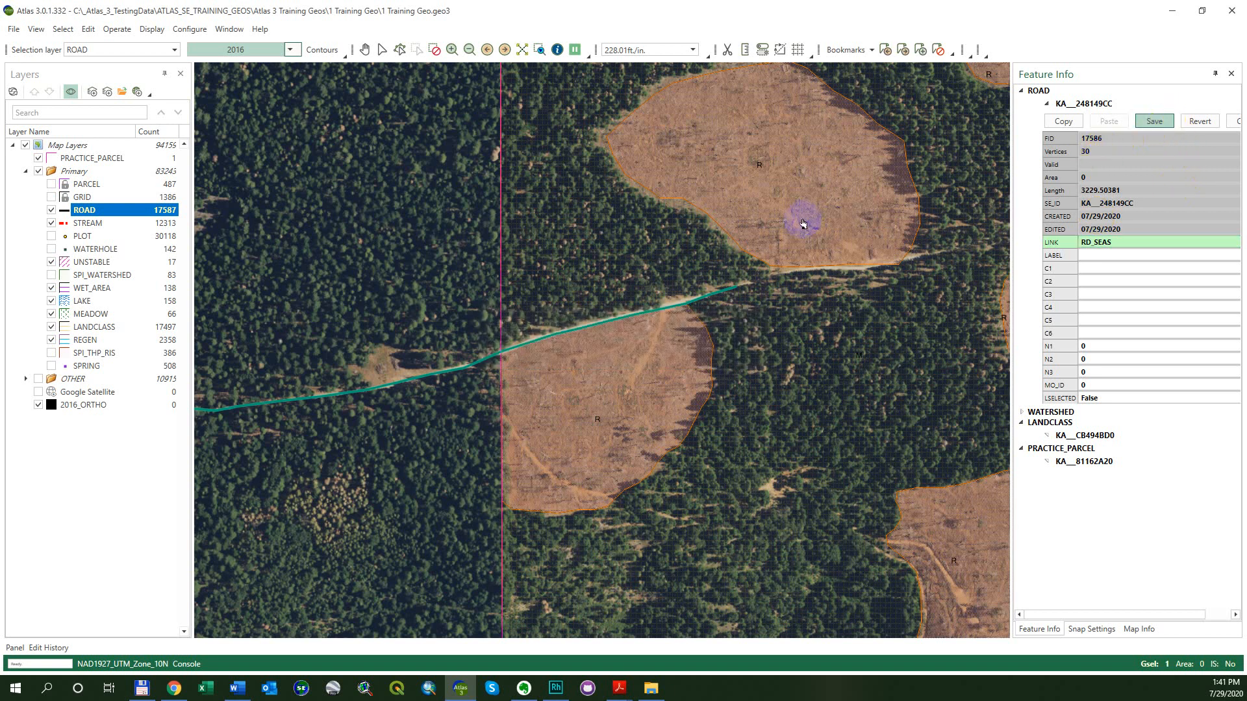
pyautogui.hotkey('alt', 's')
pyautogui.press('c')
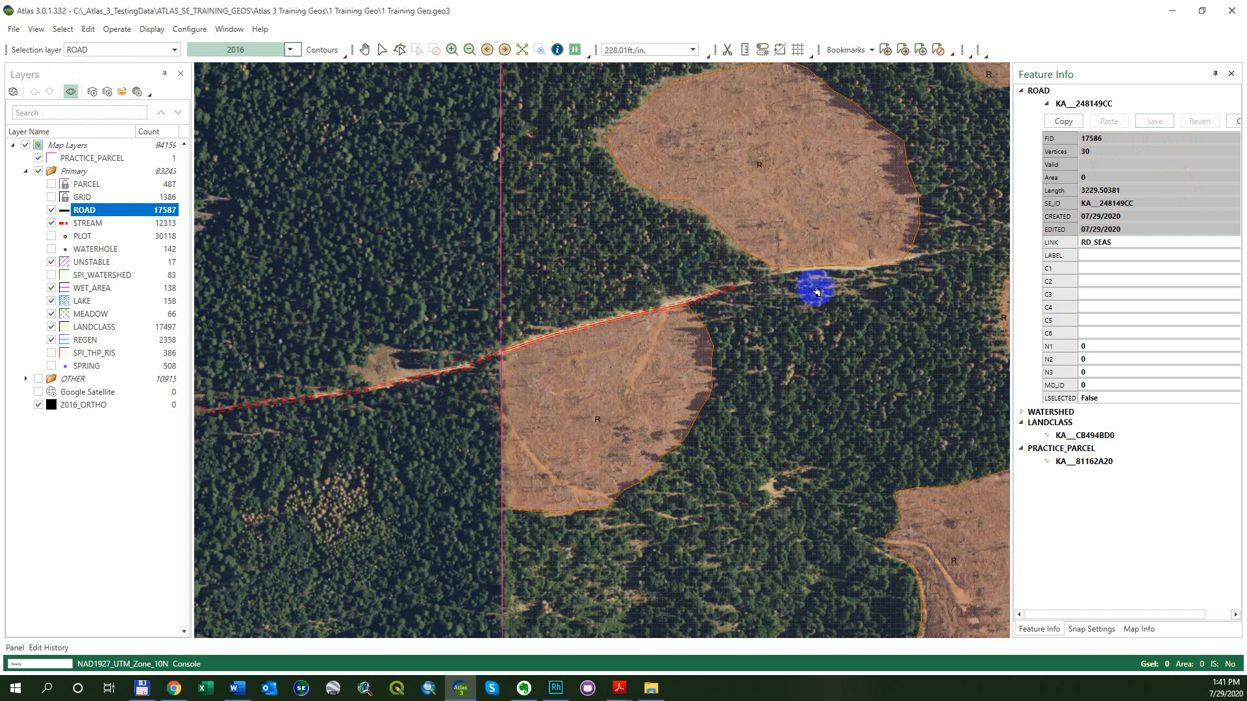
pyautogui.click(487, 361)
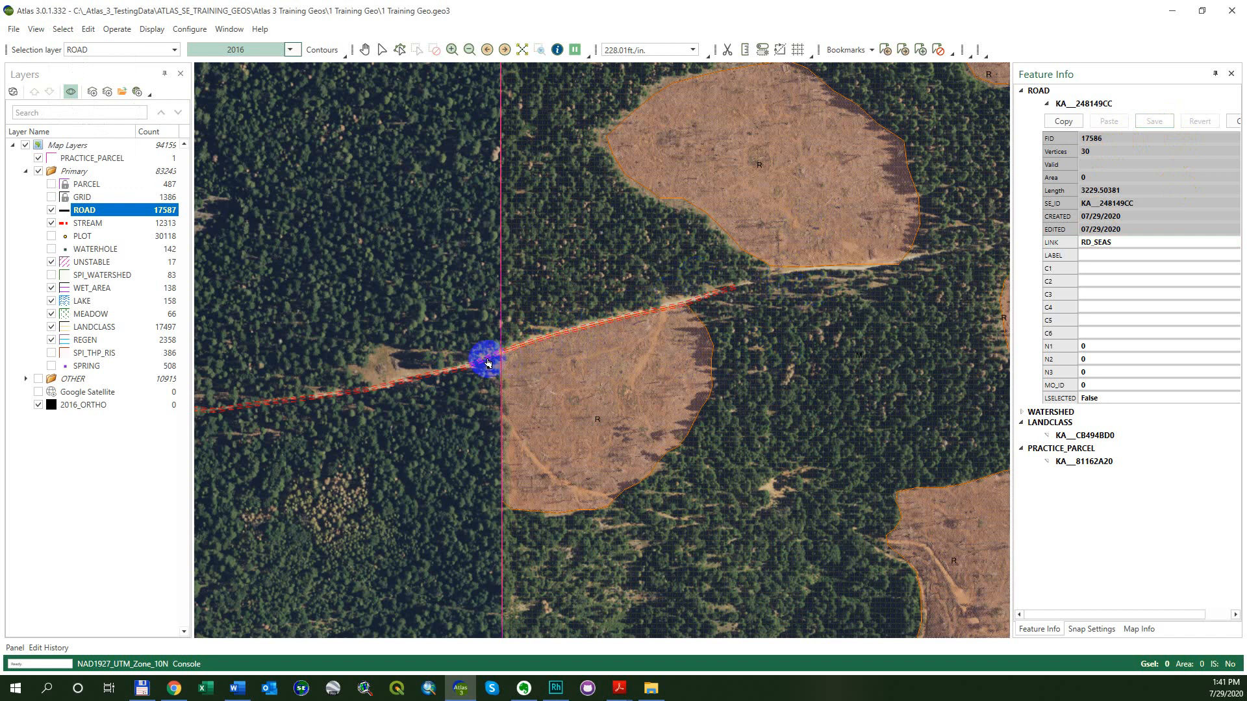
# Set the ROAD layer's line style to Temp_Seas with Poinsettia Red as its line color and apply the settings.
pyautogui.doubleClick(106, 212)
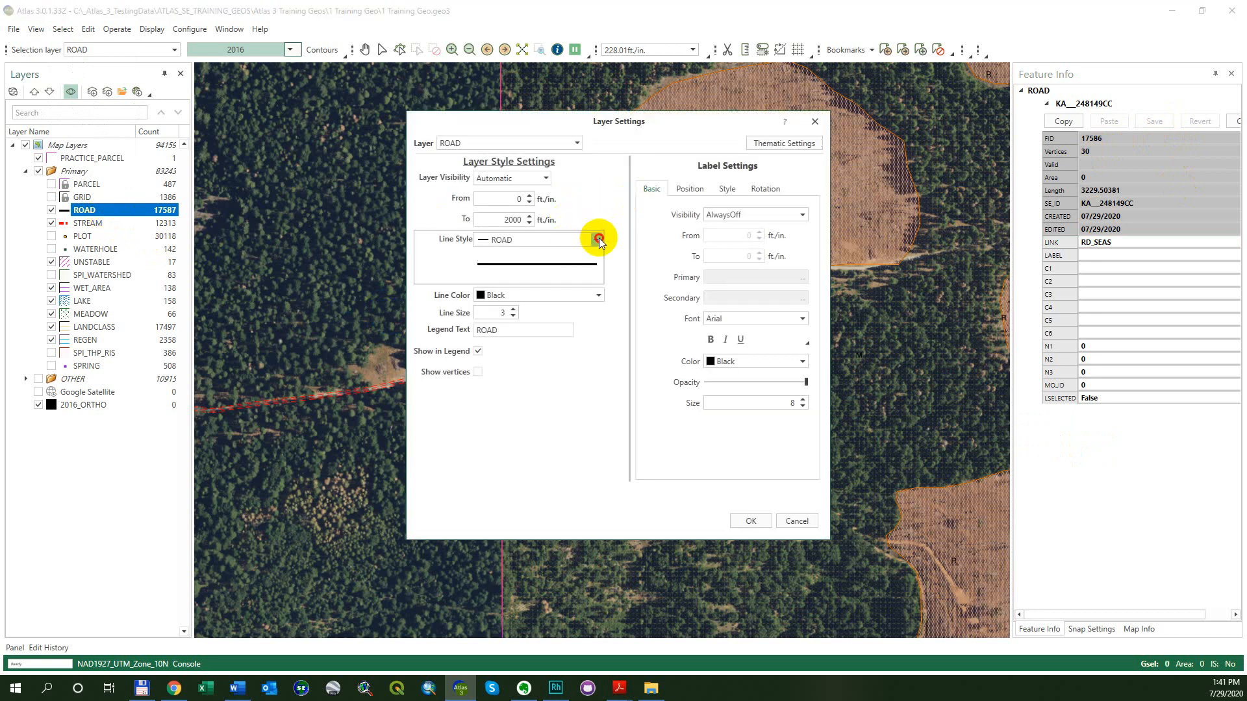
pyautogui.click(598, 237)
pyautogui.scroll(-1, 610, 388)
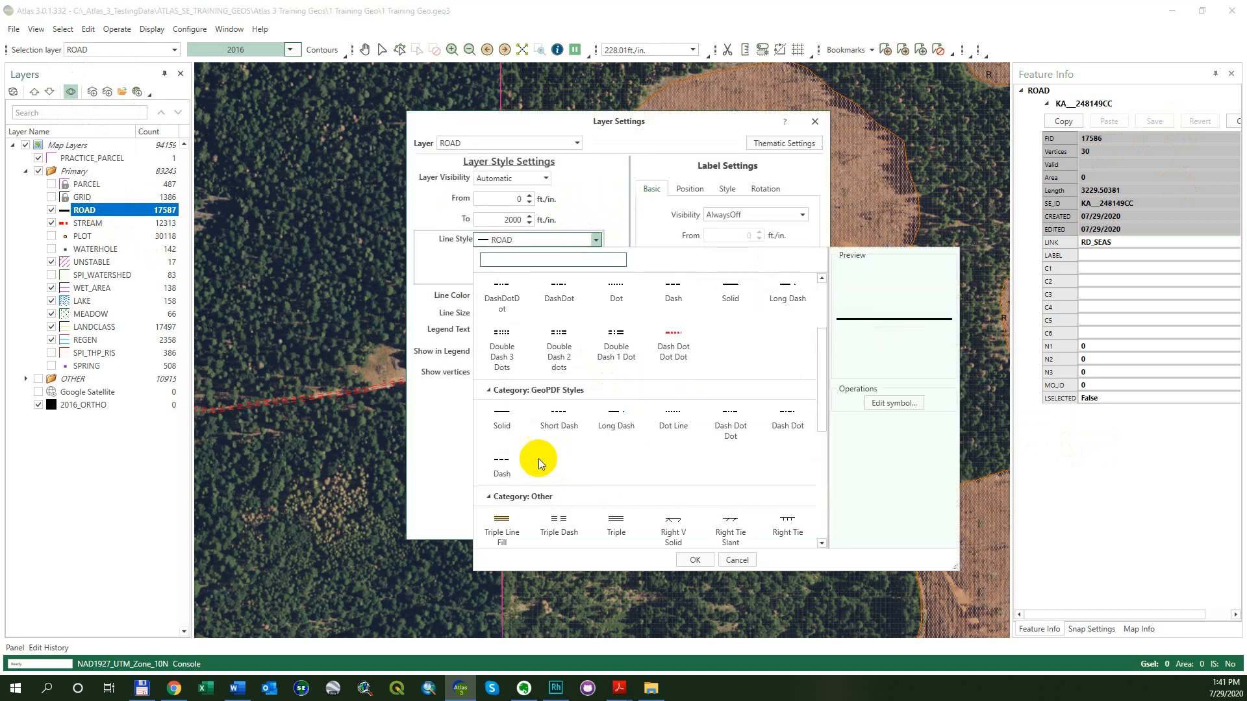
pyautogui.scroll(-3, 539, 458)
pyautogui.click(513, 509)
pyautogui.click(708, 565)
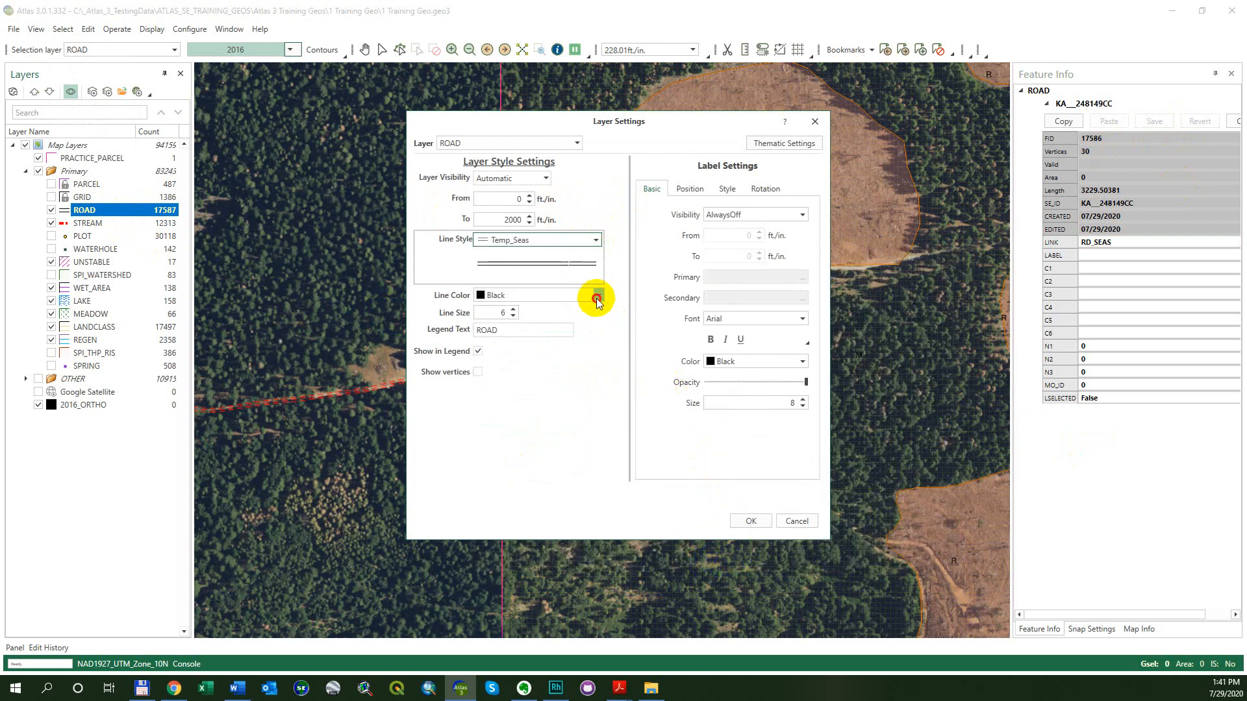
pyautogui.click(597, 297)
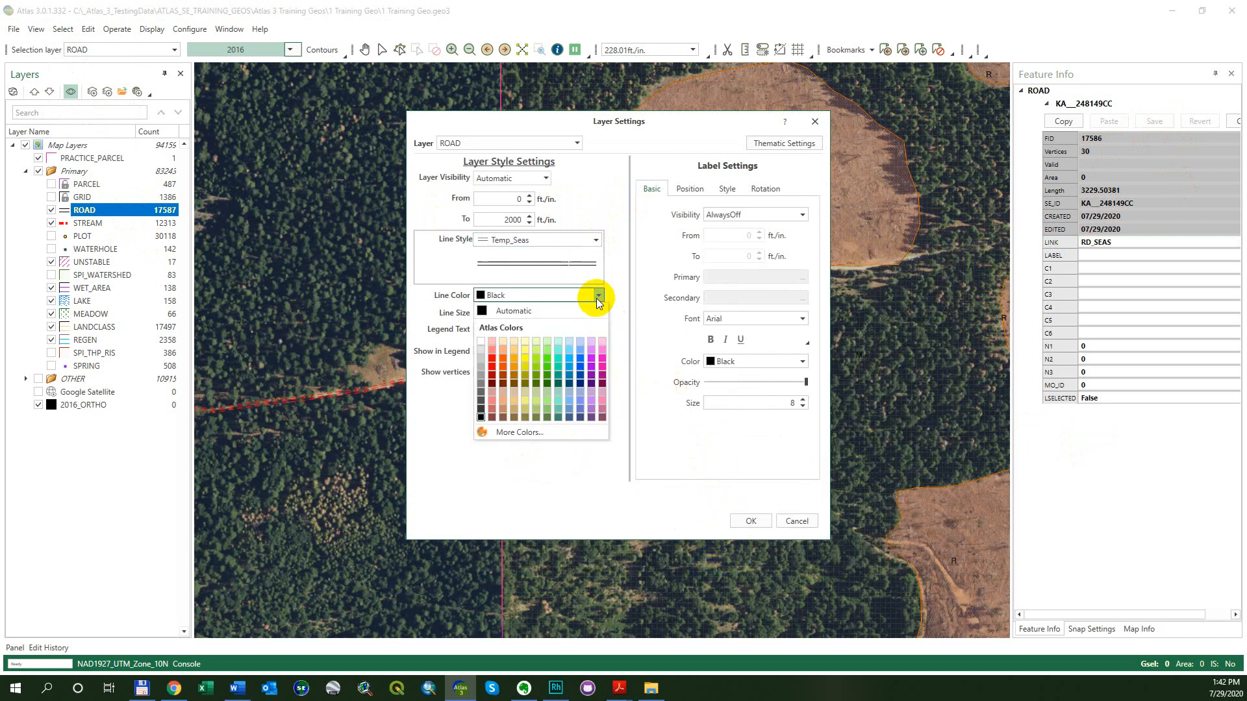
pyautogui.click(492, 368)
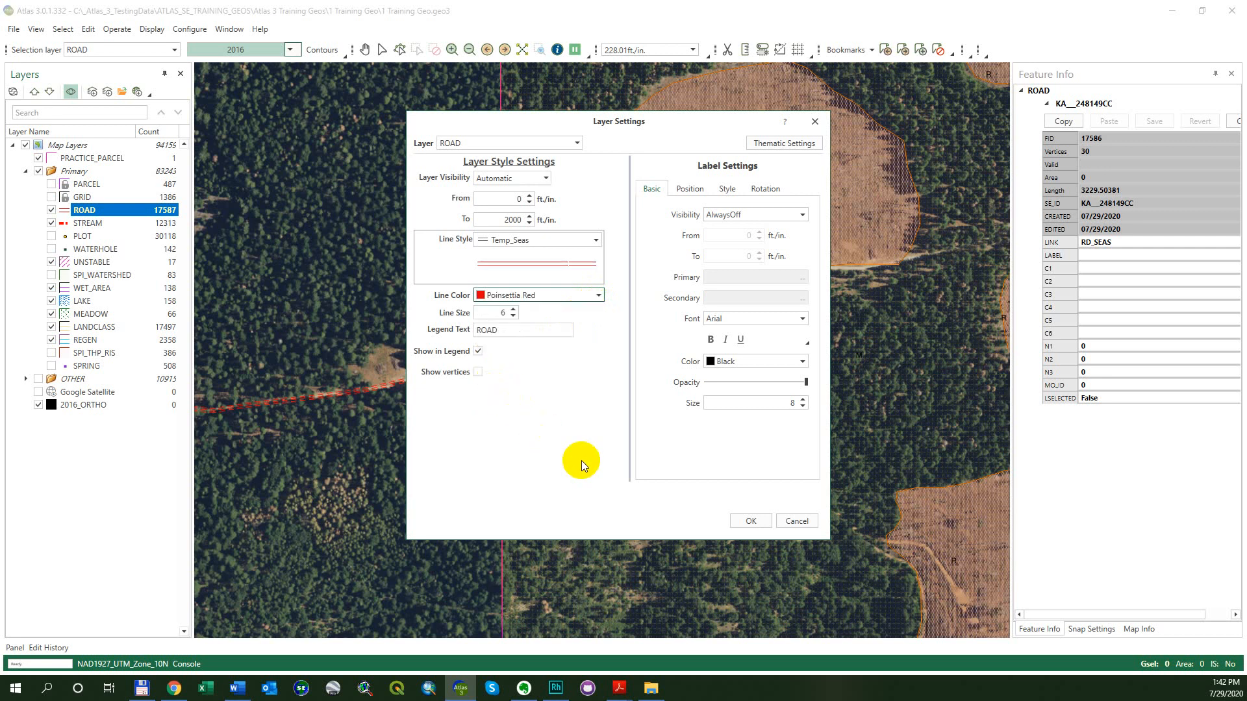
pyautogui.click(741, 521)
# Set the RD_SEAS value in the ROAD layer's thematic settings to the Temp_Seas line style in red and apply it.
pyautogui.moveTo(806, 306); pyautogui.dragTo(781, 336)
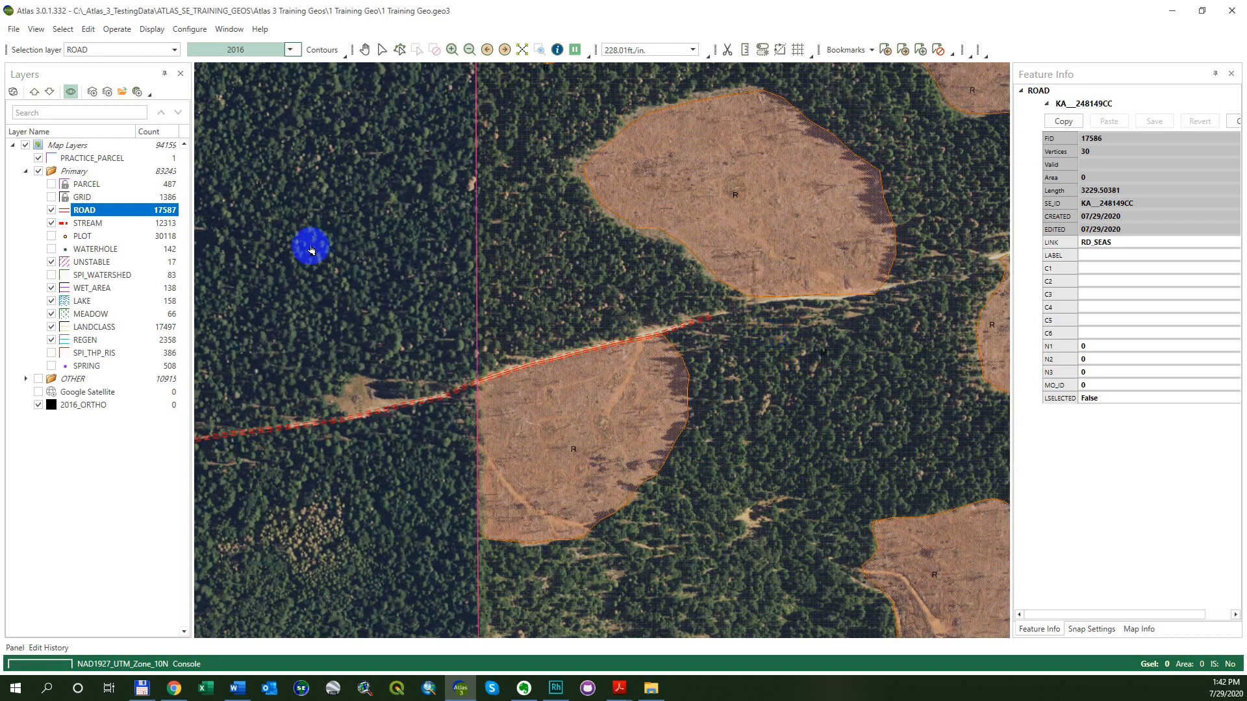
pyautogui.doubleClick(97, 208)
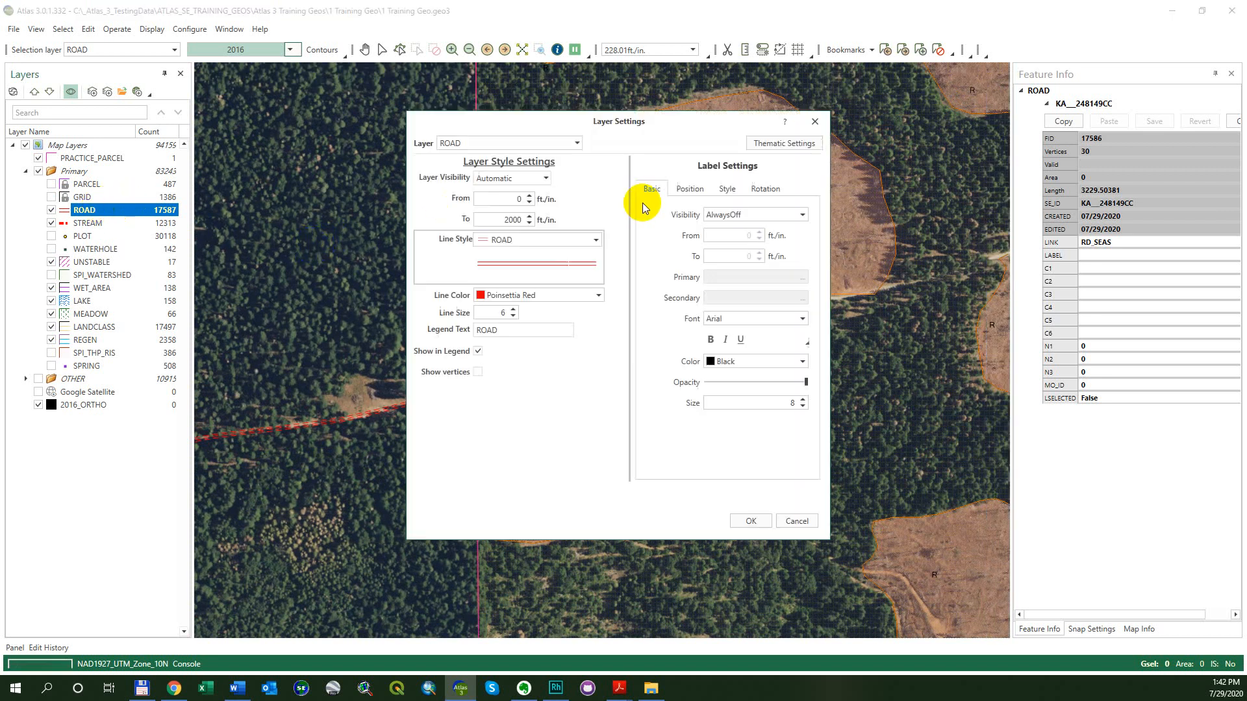
pyautogui.click(798, 144)
pyautogui.click(496, 329)
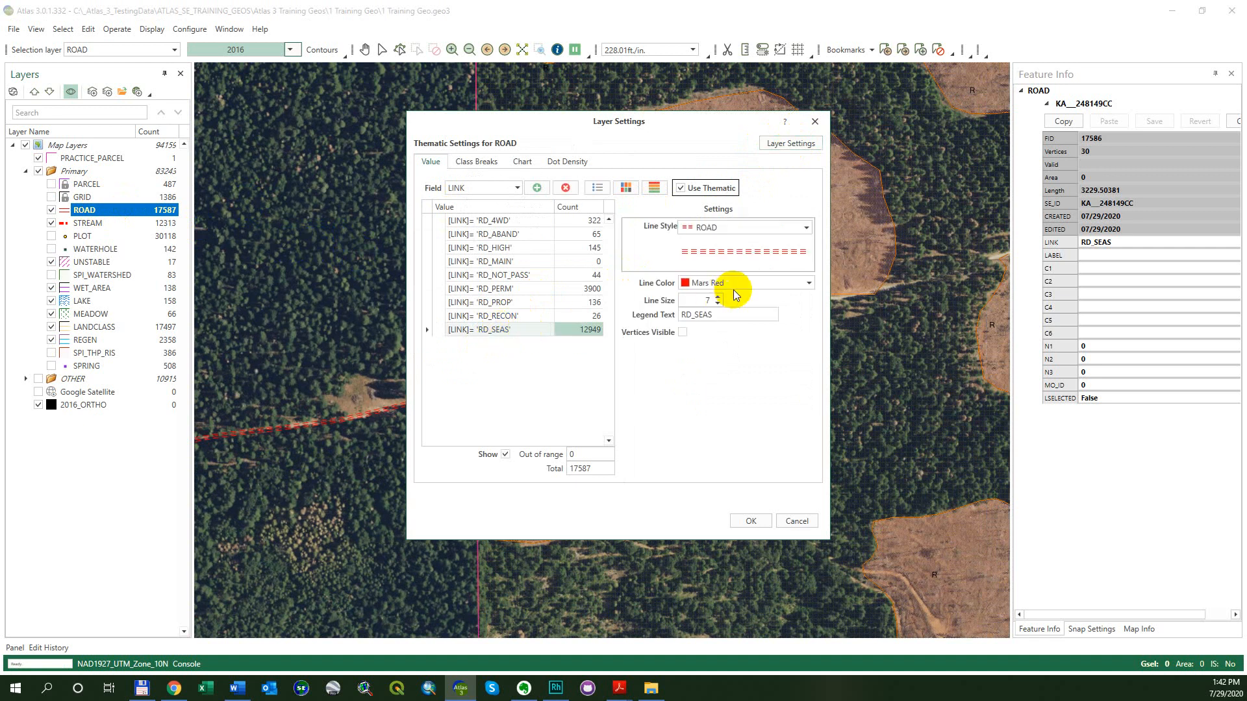
pyautogui.click(806, 227)
pyautogui.scroll(-5, 714, 415)
pyautogui.click(717, 491)
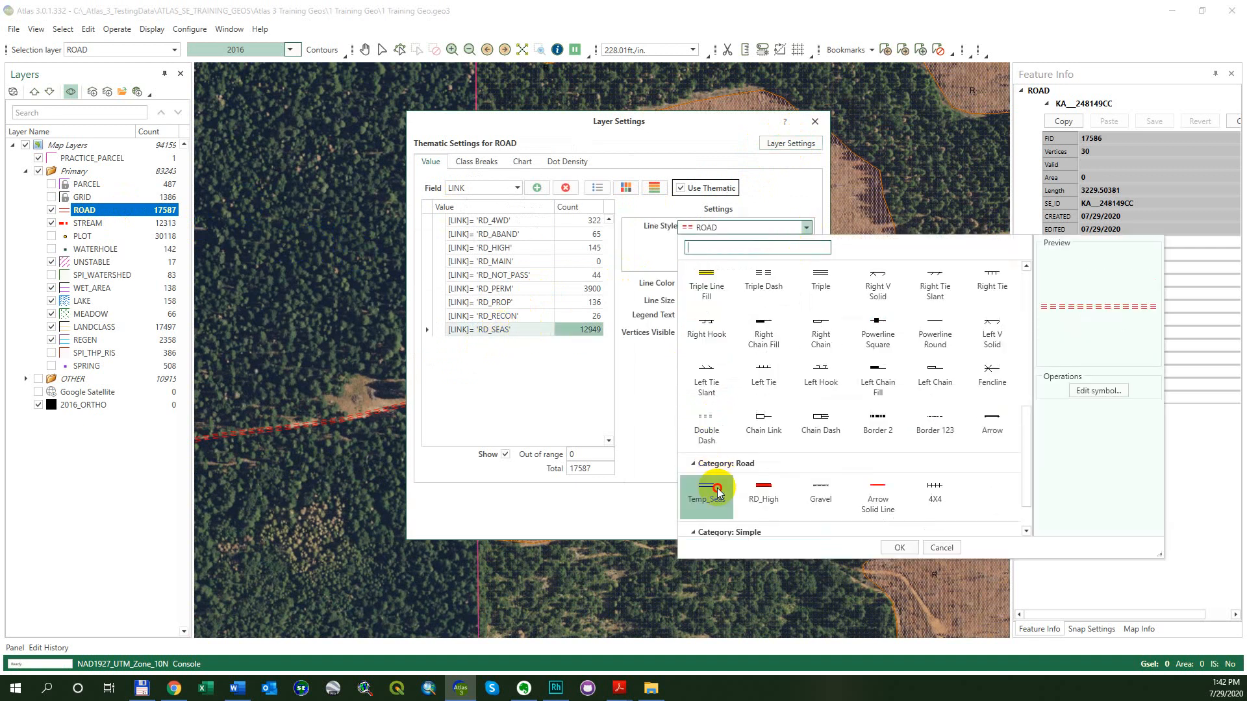
pyautogui.click(898, 547)
pyautogui.click(809, 283)
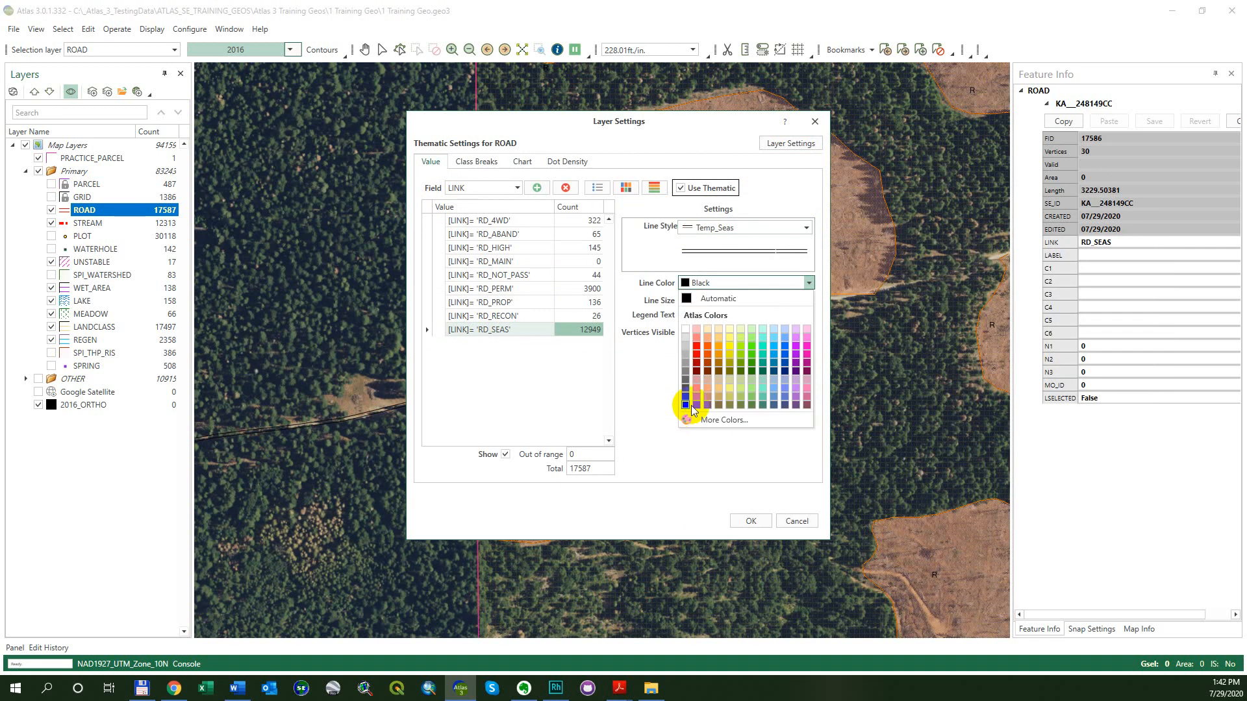
pyautogui.click(700, 359)
pyautogui.click(751, 521)
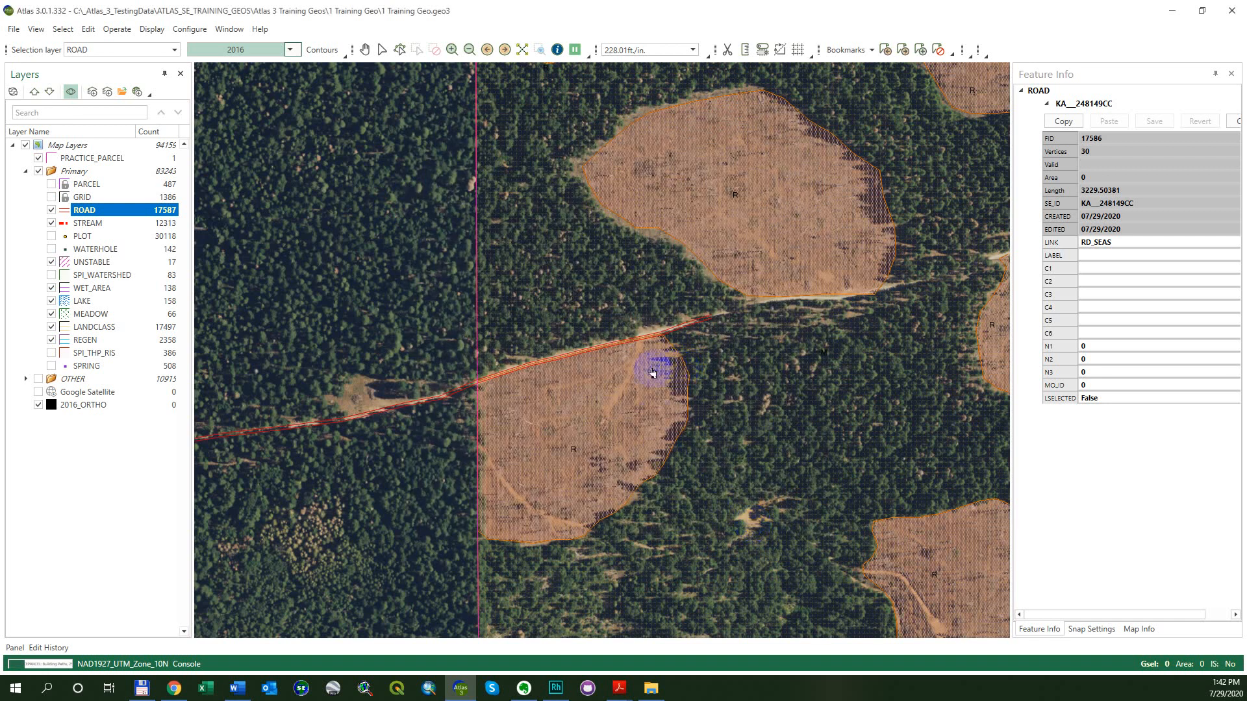
# Examine the visible track running east from the harvested polygons across the parcel boundary to the existing road, and the new road's LINK field.
pyautogui.scroll(-3, 747, 327)
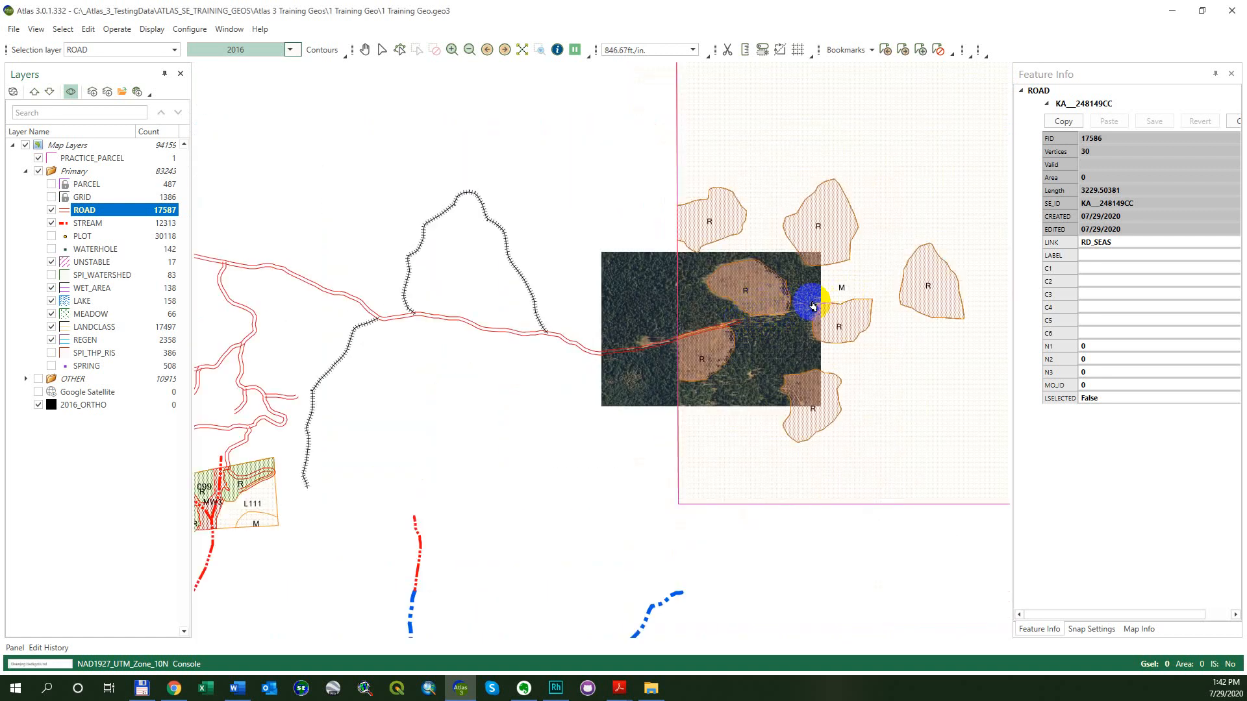
pyautogui.moveTo(846, 302)
pyautogui.mouseDown()
pyautogui.moveTo(885, 301)
pyautogui.moveTo(444, 351)
pyautogui.mouseUp()
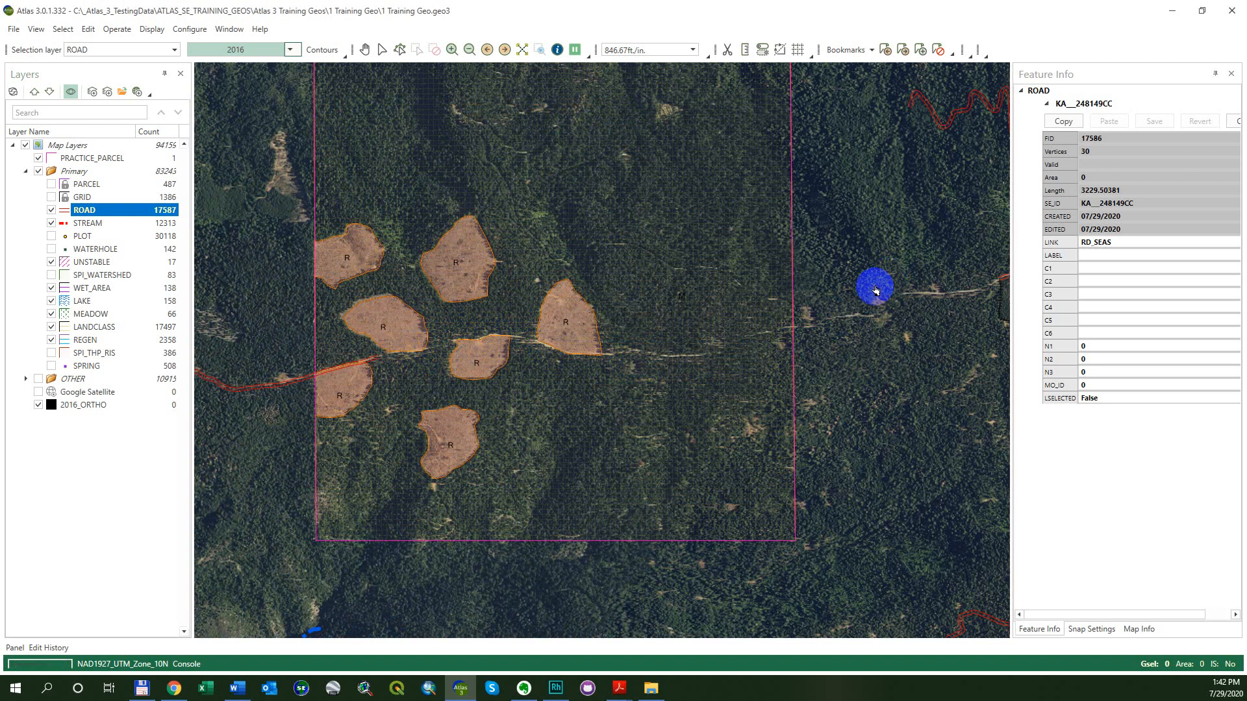
pyautogui.moveTo(783, 317); pyautogui.dragTo(588, 362)
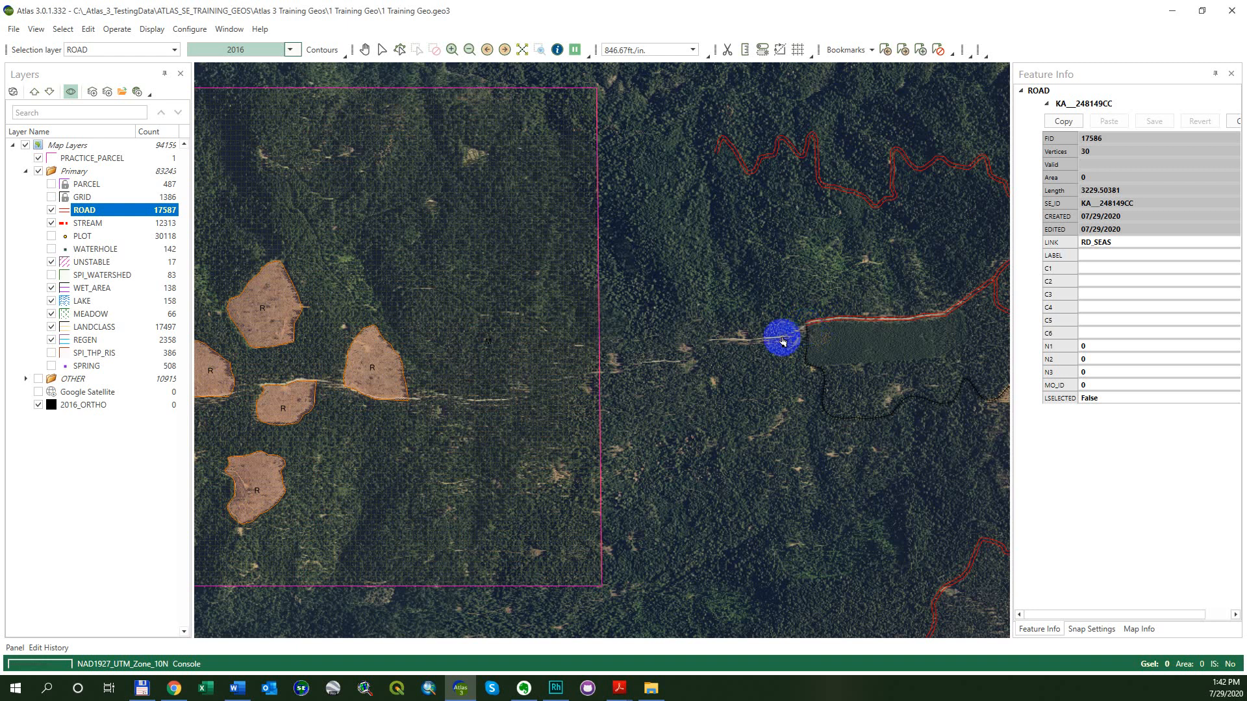
pyautogui.click(1144, 241)
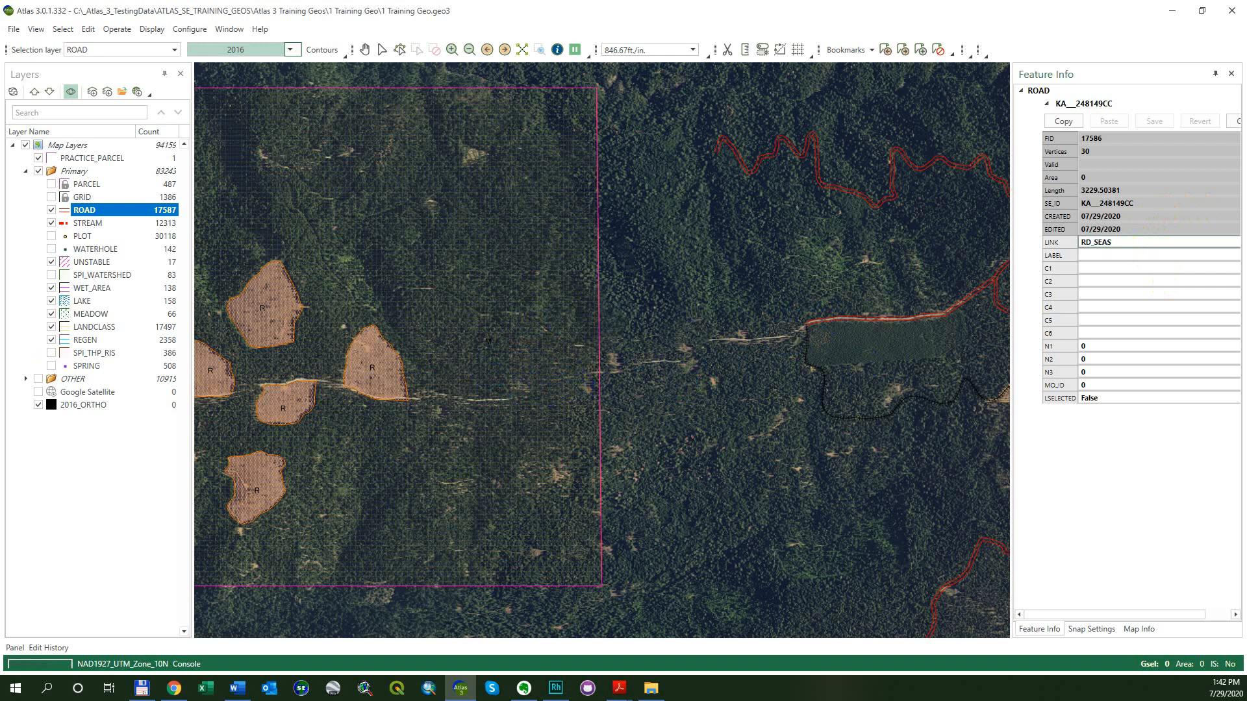